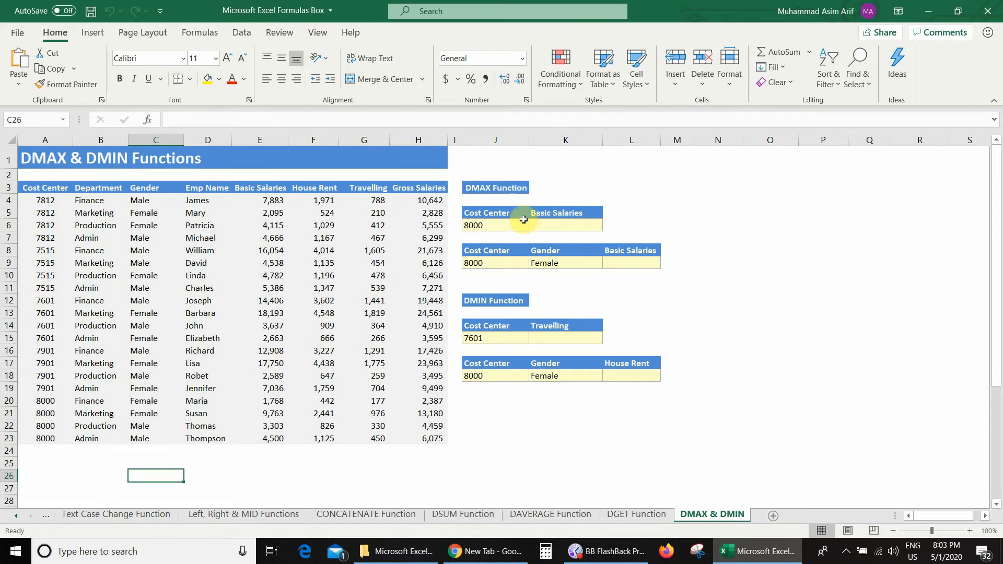
Start a DMAX formula in cell K6 with the salary table A3:H23 as its database
{"action": "left_click", "coordinate": [496, 225]}
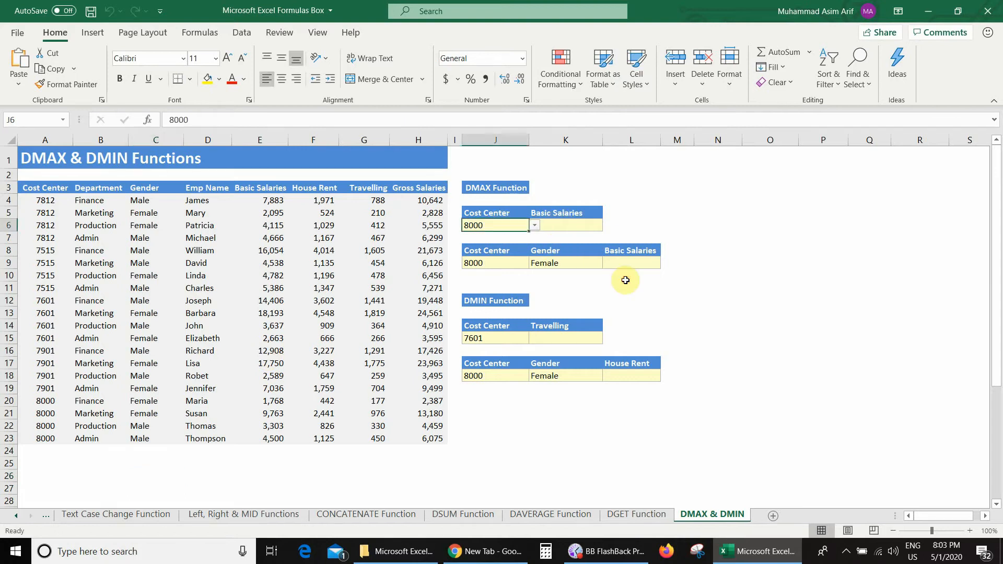
{"action": "left_click", "coordinate": [534, 225]}
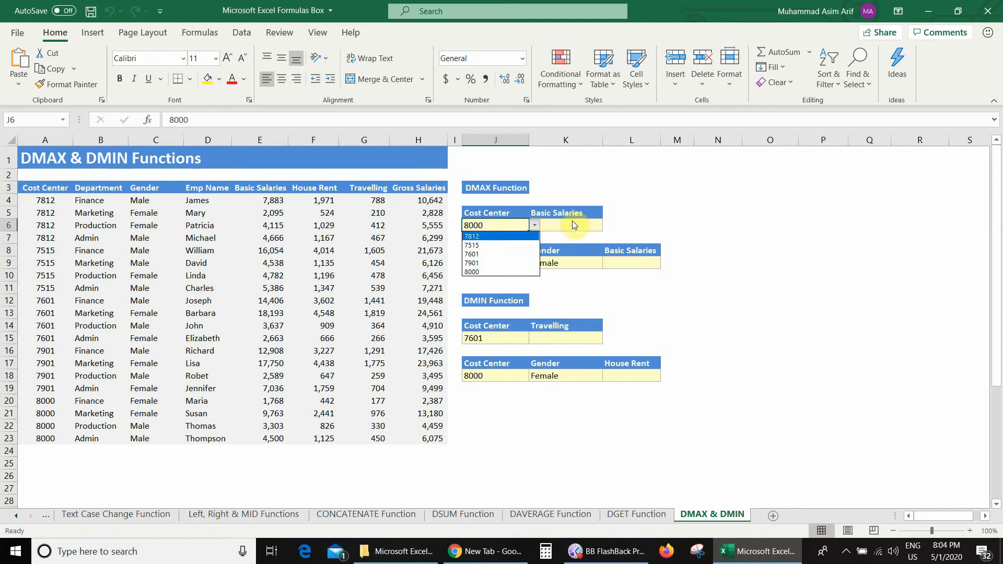
{"action": "key", "text": "Escape"}
{"action": "key", "text": "Right"}
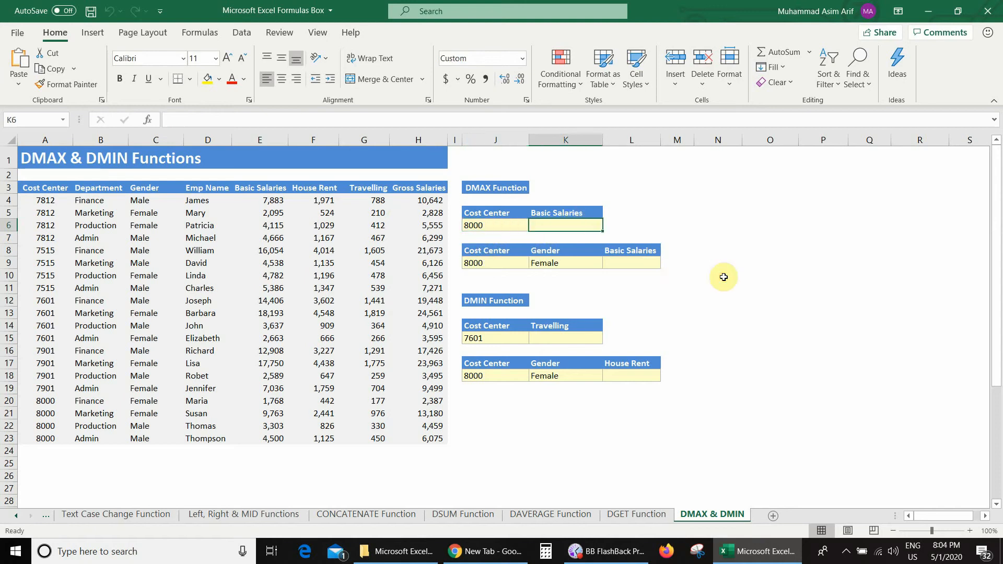
{"action": "type", "text": "="}
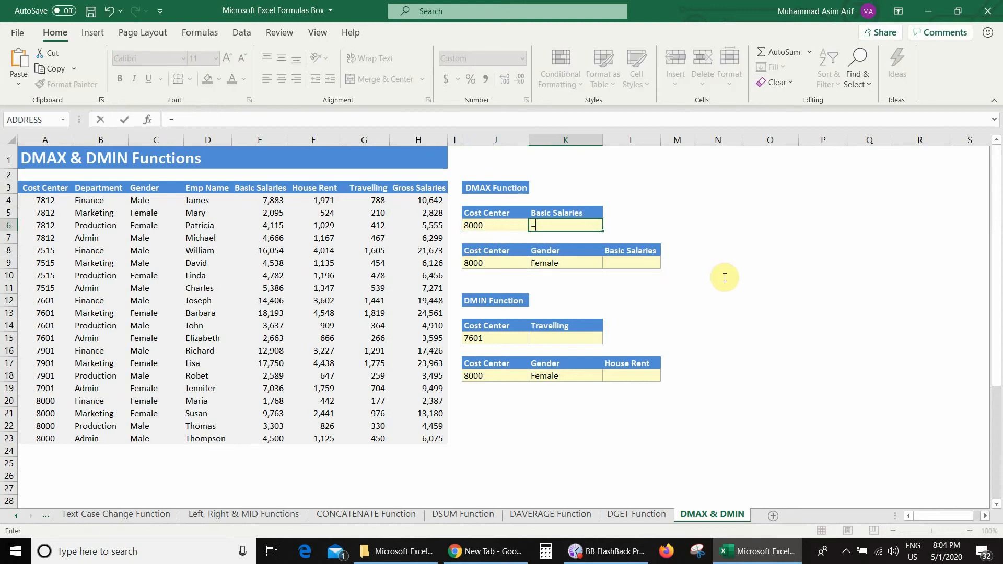
{"action": "type", "text": "dmax("}
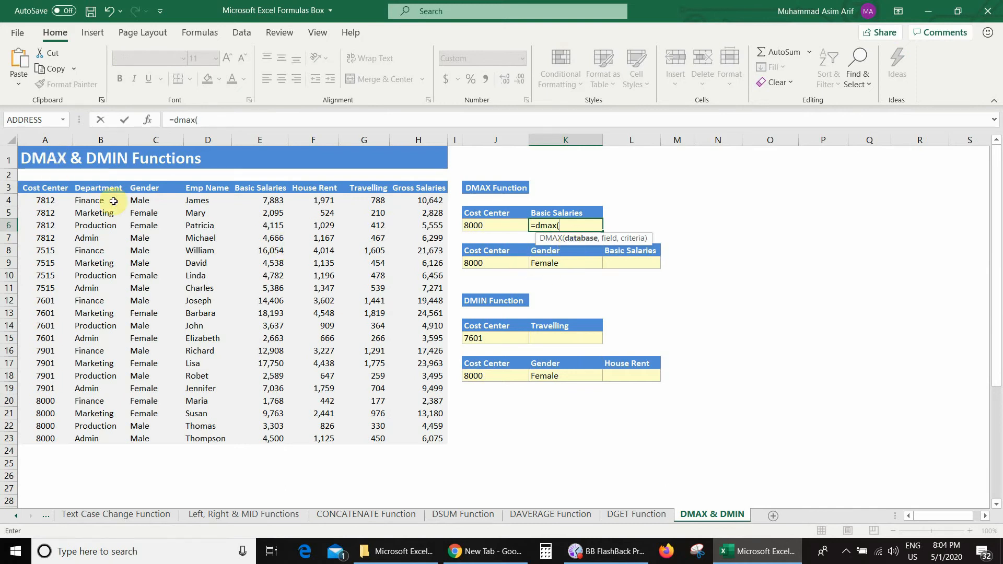
{"action": "left_click", "coordinate": [31, 189]}
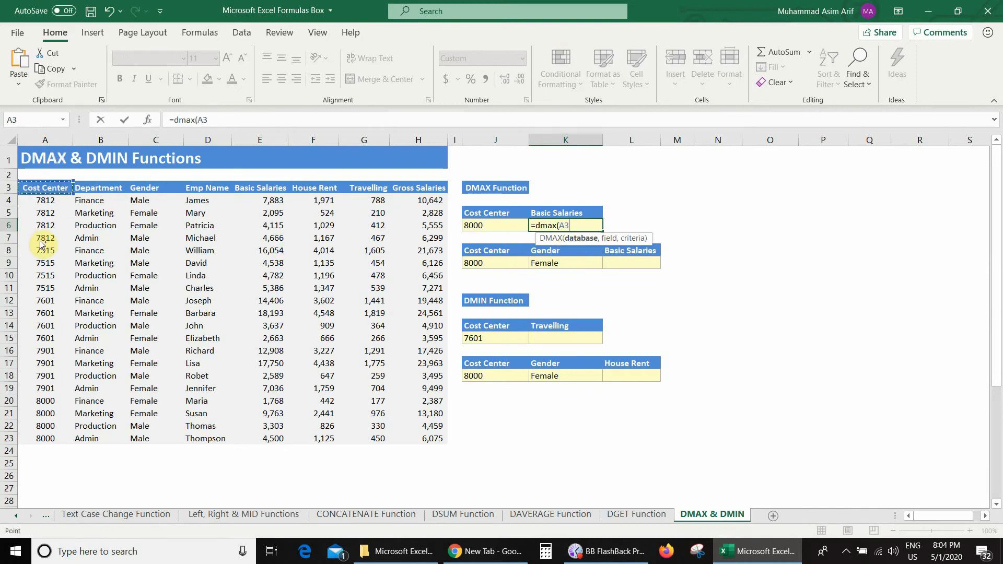
{"action": "key", "text": "ctrl+shift+Right"}
{"action": "key", "text": "ctrl+shift+Down"}
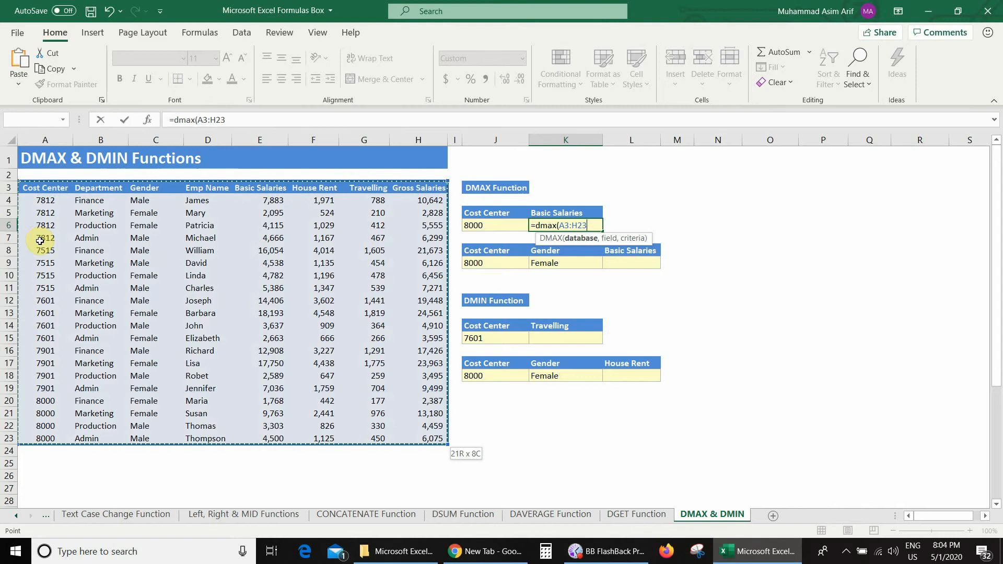
Complete the DMAX formula in K6 with K5 as the field and J5:J6 as the criteria
{"action": "type", "text": ","}
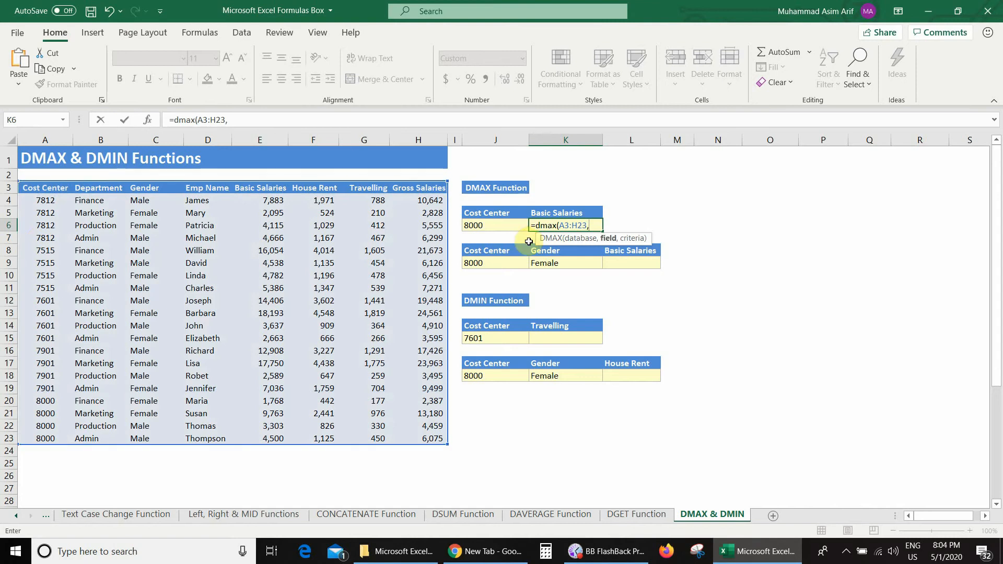
{"action": "key", "text": "Up"}
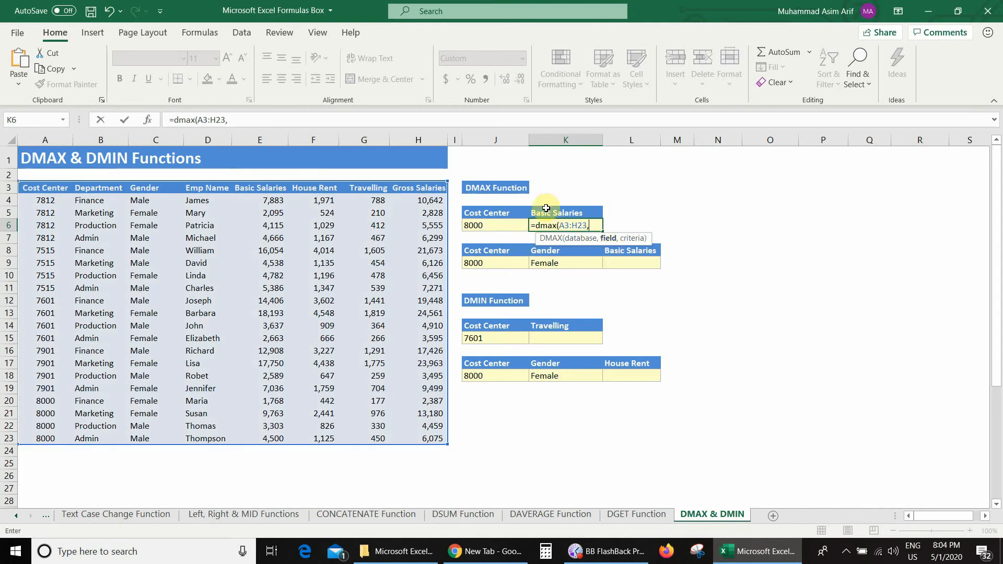
{"action": "type", "text": ","}
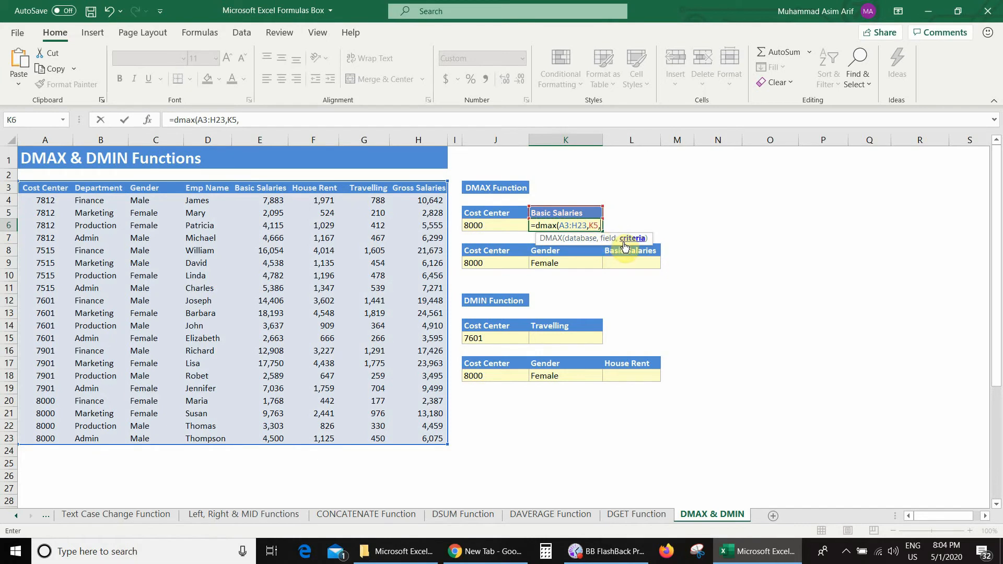
{"action": "left_click_drag", "start_coordinate": [472, 211], "coordinate": [474, 227]}
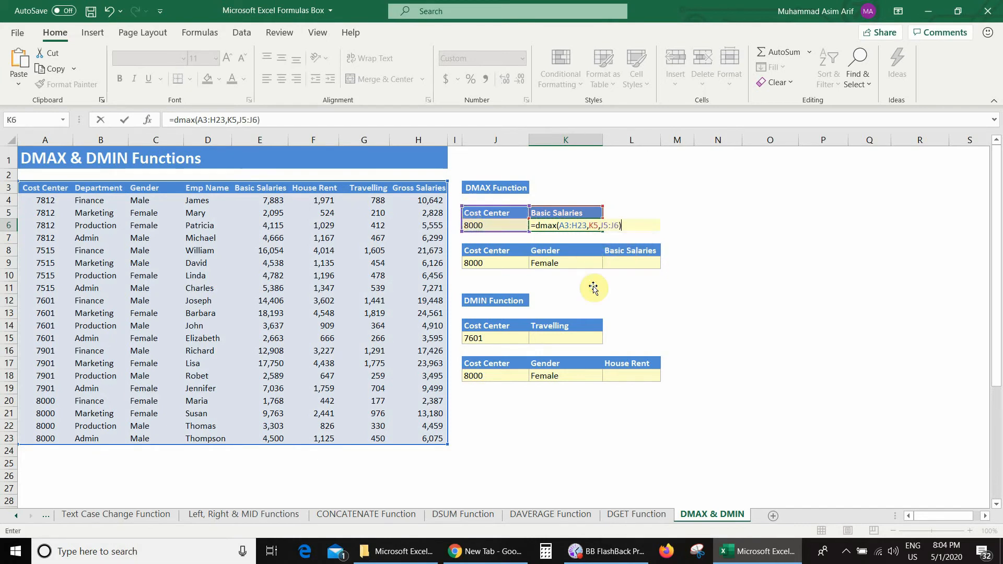
{"action": "key", "text": "Return"}
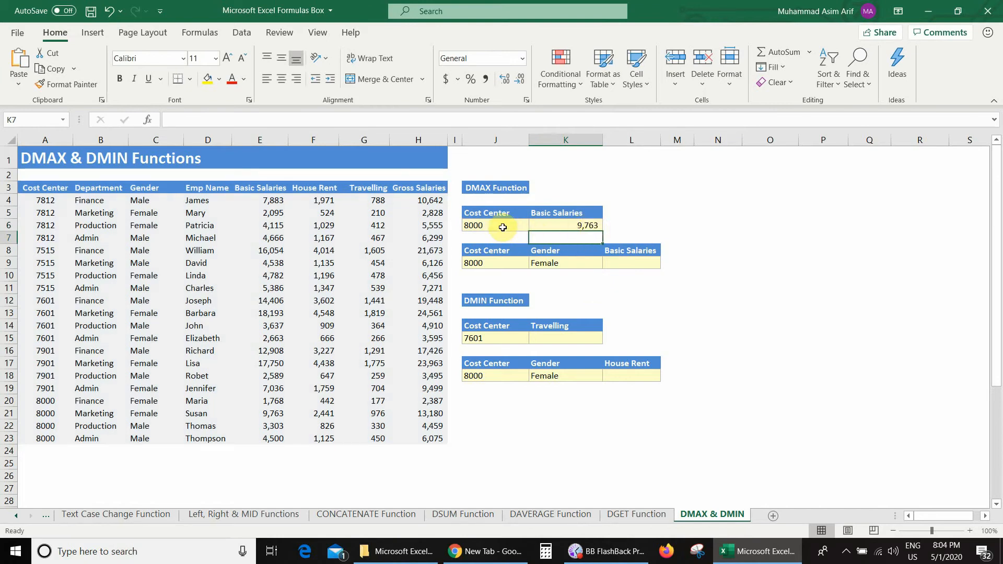
Check the DMAX result against the basic salaries of the cost center 8000 rows
{"action": "left_click", "coordinate": [505, 225]}
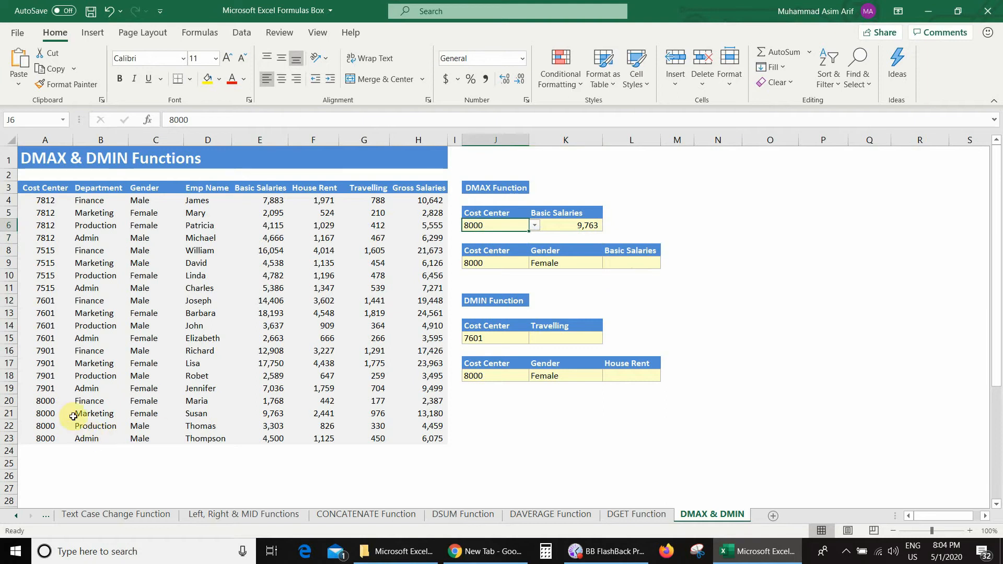
{"action": "left_click_drag", "start_coordinate": [46, 401], "coordinate": [45, 443]}
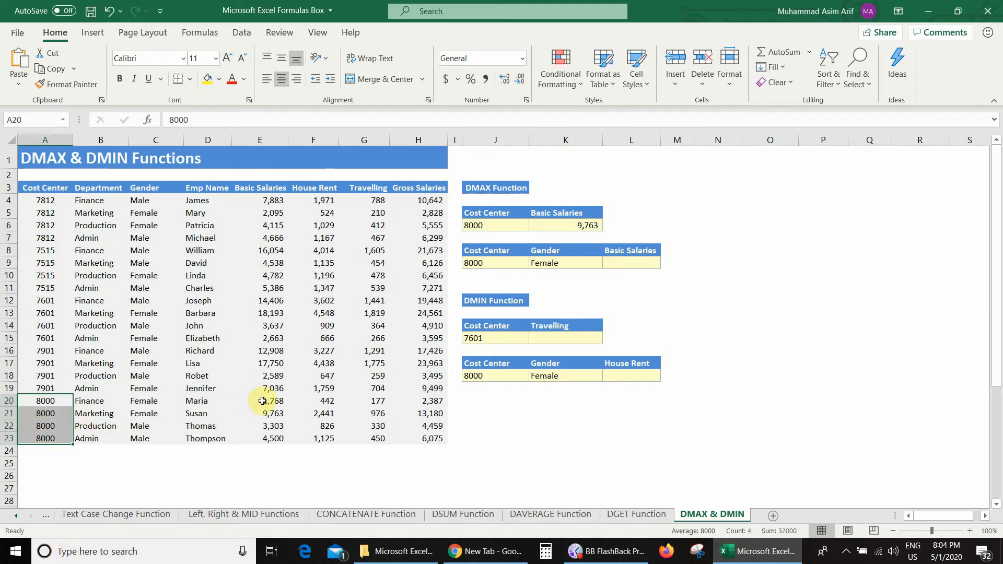
{"action": "left_click_drag", "start_coordinate": [262, 401], "coordinate": [269, 441]}
{"action": "left_click", "coordinate": [272, 414]}
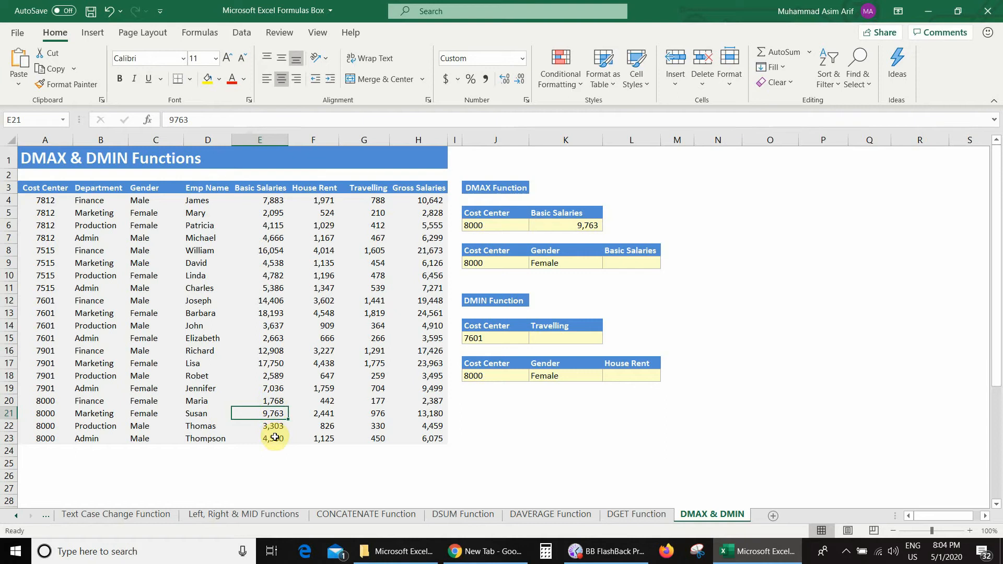
Set the cost center criterion in J6 to 7601
{"action": "left_click", "coordinate": [514, 225]}
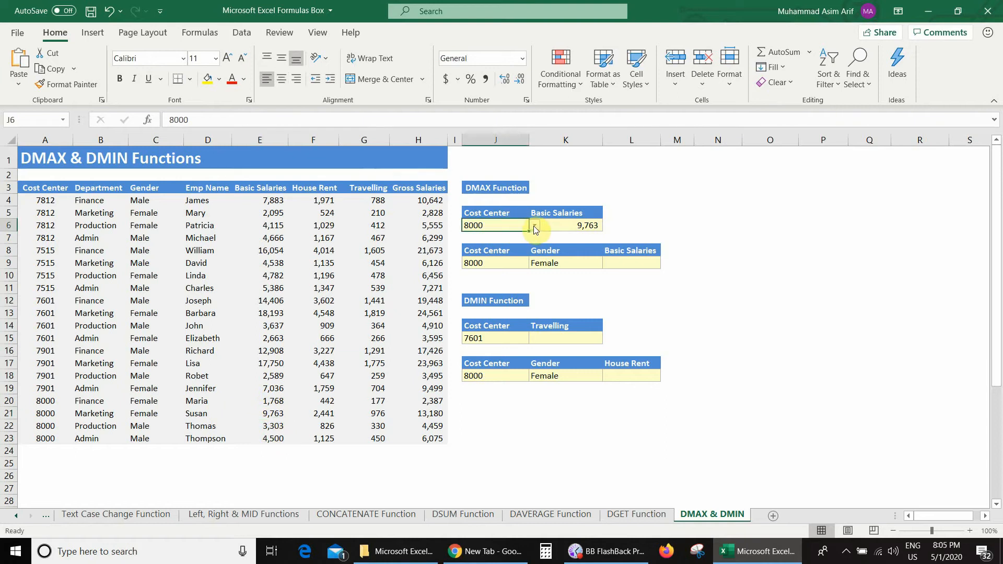
{"action": "left_click", "coordinate": [535, 228]}
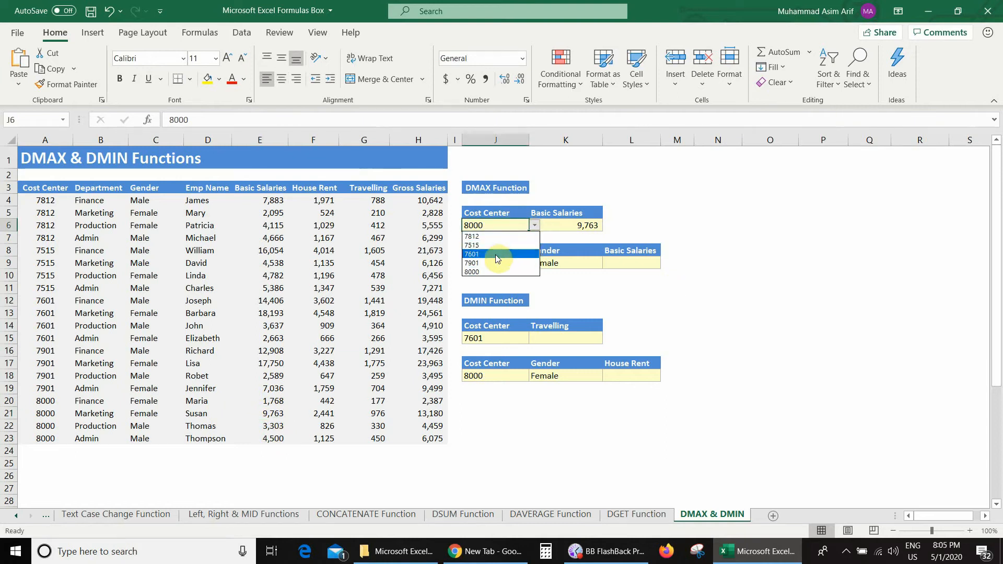
{"action": "key", "text": "Return"}
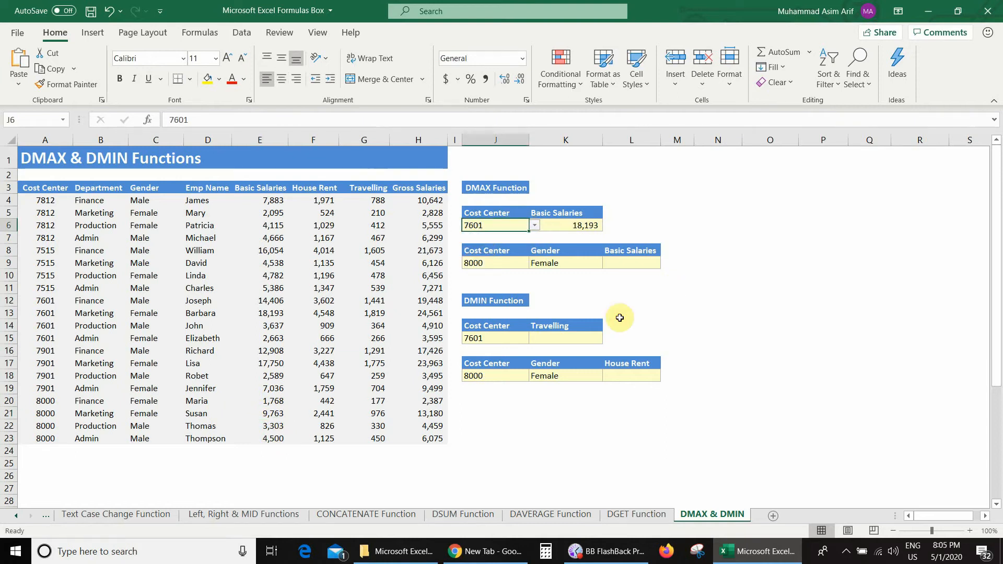
Check the DMAX result in K6 against the basic salaries of the cost center 7601 rows
{"action": "left_click", "coordinate": [566, 227]}
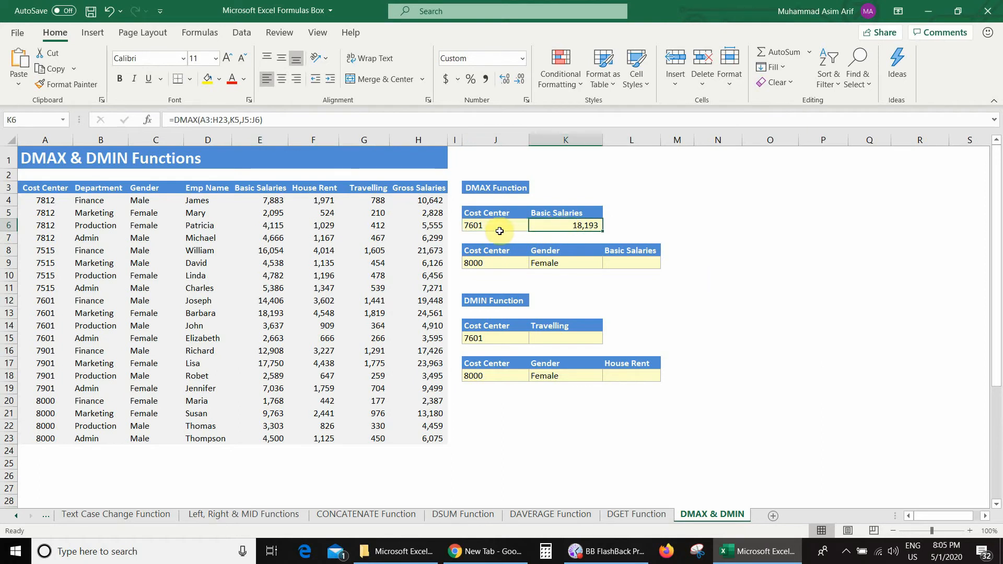
{"action": "key", "text": "Left"}
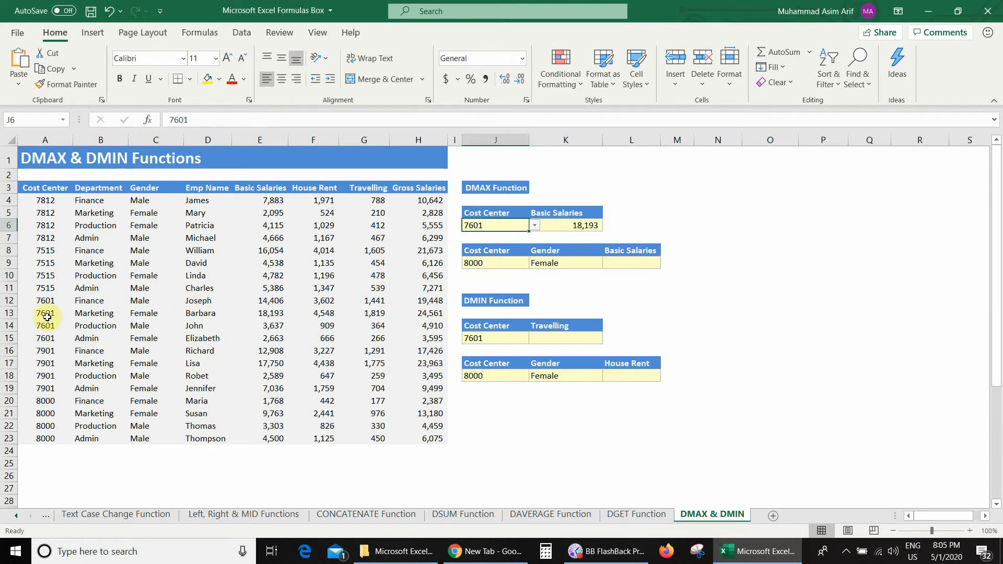
{"action": "left_click", "coordinate": [41, 302]}
{"action": "left_click_drag", "start_coordinate": [39, 313], "coordinate": [46, 338]}
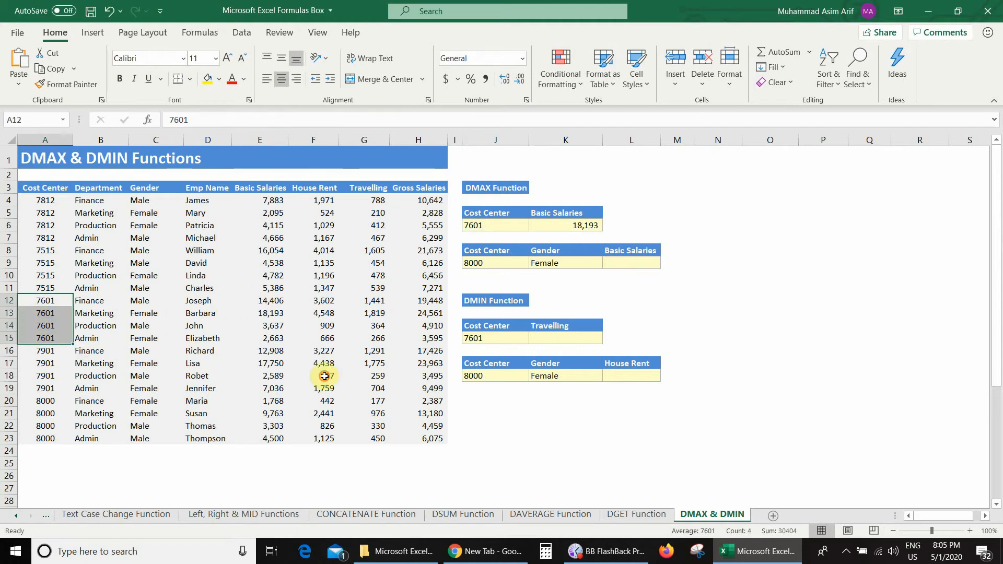
{"action": "left_click", "coordinate": [264, 302]}
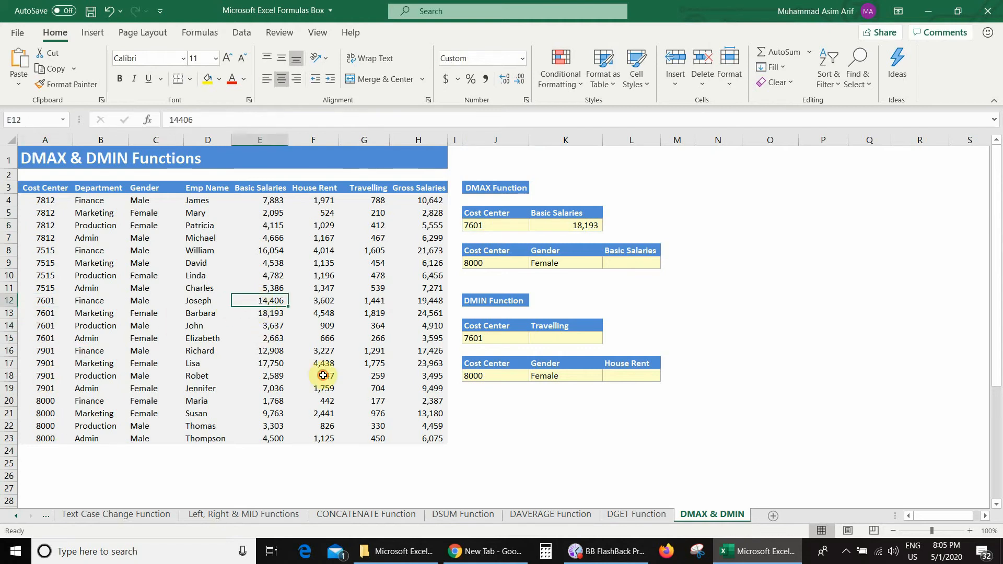
{"action": "key", "text": "shift+Down"}
{"action": "key", "text": "shift+Down"}
{"action": "key", "text": "shift+Down"}
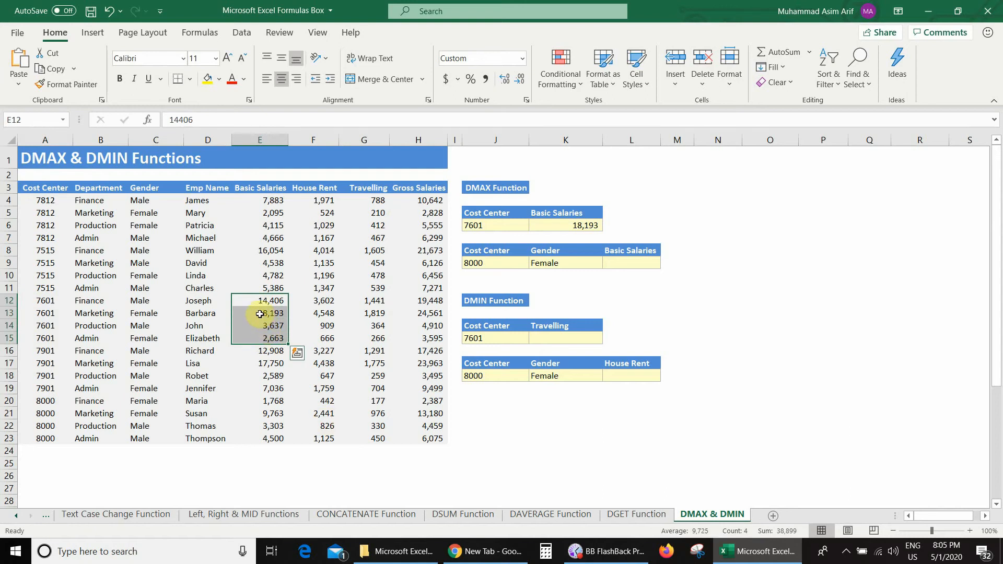
{"action": "left_click", "coordinate": [260, 314]}
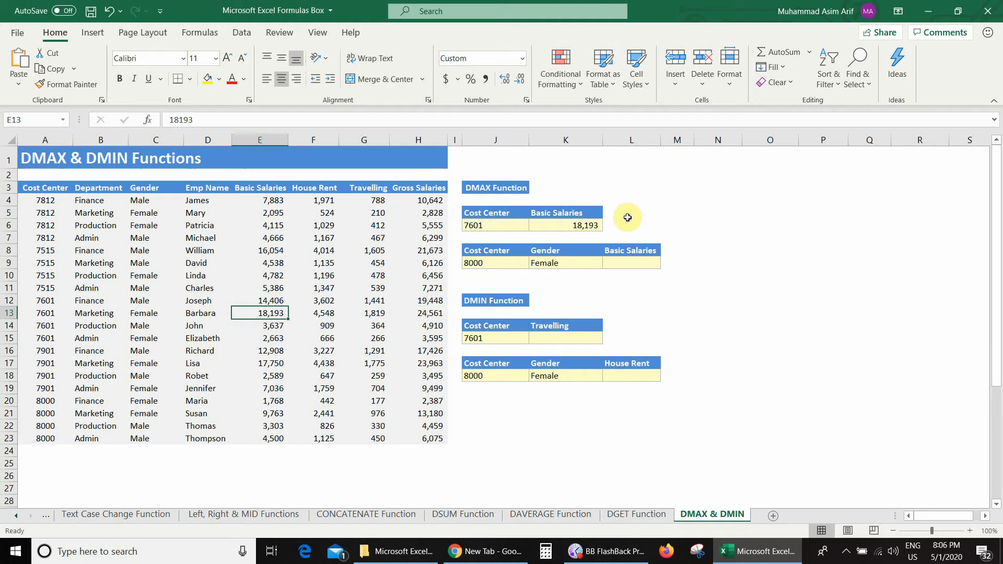
Set the field header in K5 to Gross Salaries for the DMAX formula
{"action": "left_click", "coordinate": [523, 223]}
{"action": "left_click", "coordinate": [580, 213]}
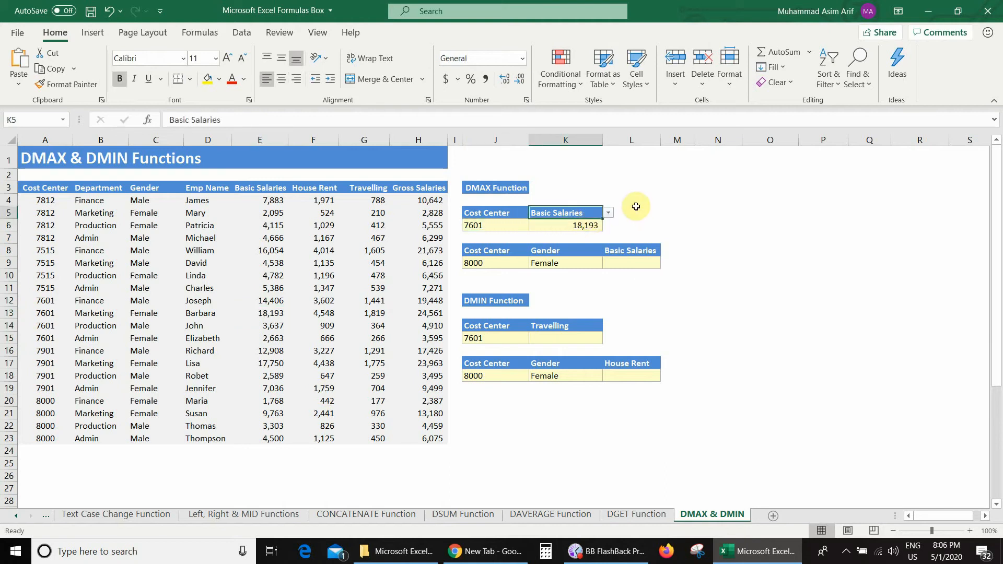
{"action": "left_click", "coordinate": [608, 212]}
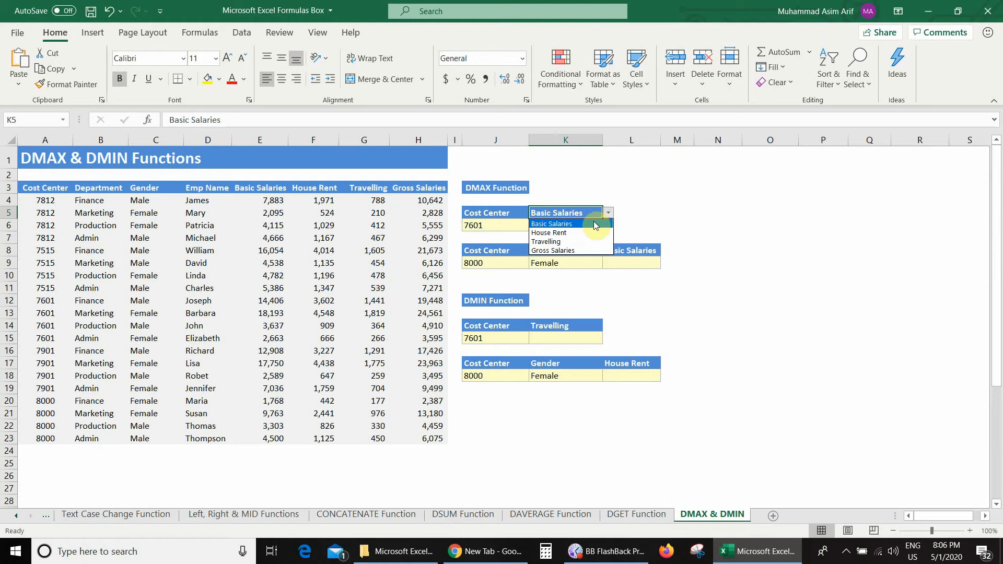
{"action": "left_click", "coordinate": [569, 250]}
{"action": "left_click", "coordinate": [567, 228]}
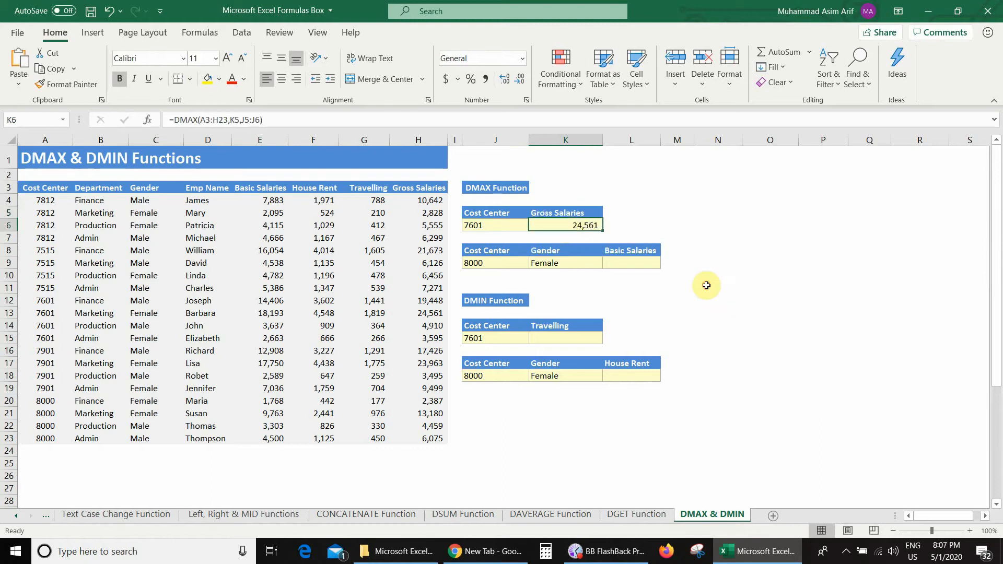
Check the DMAX result against the gross salaries of the cost center 7601 rows
{"action": "left_click", "coordinate": [502, 228]}
{"action": "left_click_drag", "start_coordinate": [49, 302], "coordinate": [52, 341]}
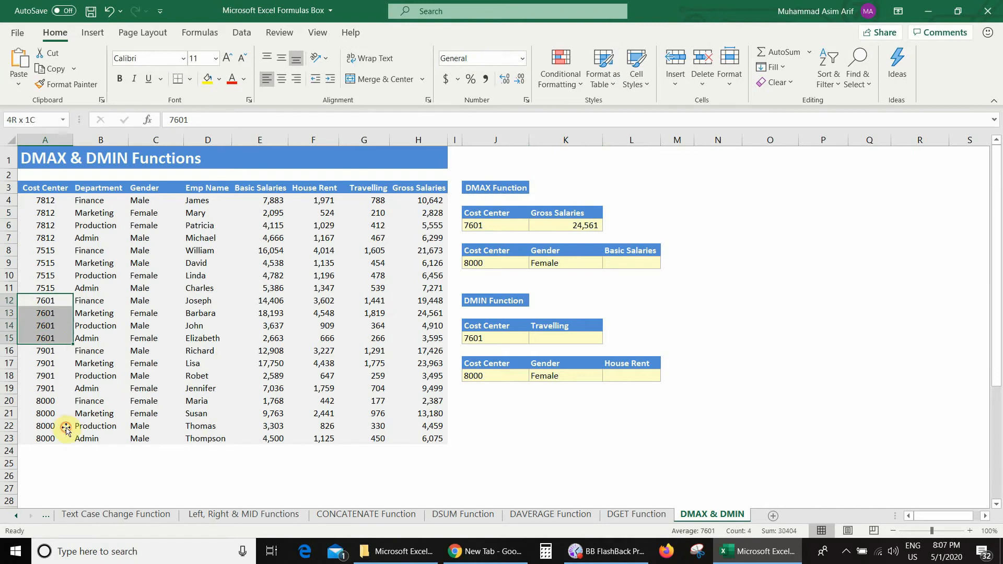
{"action": "left_click", "coordinate": [429, 312]}
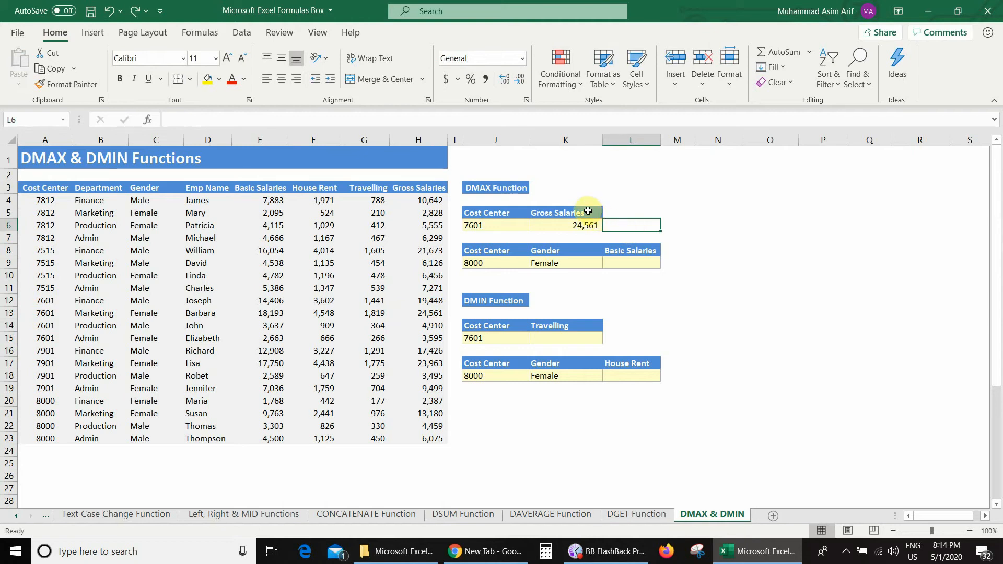
Review the field options offered for header cell K5
{"action": "left_click", "coordinate": [588, 211]}
{"action": "left_click", "coordinate": [608, 213]}
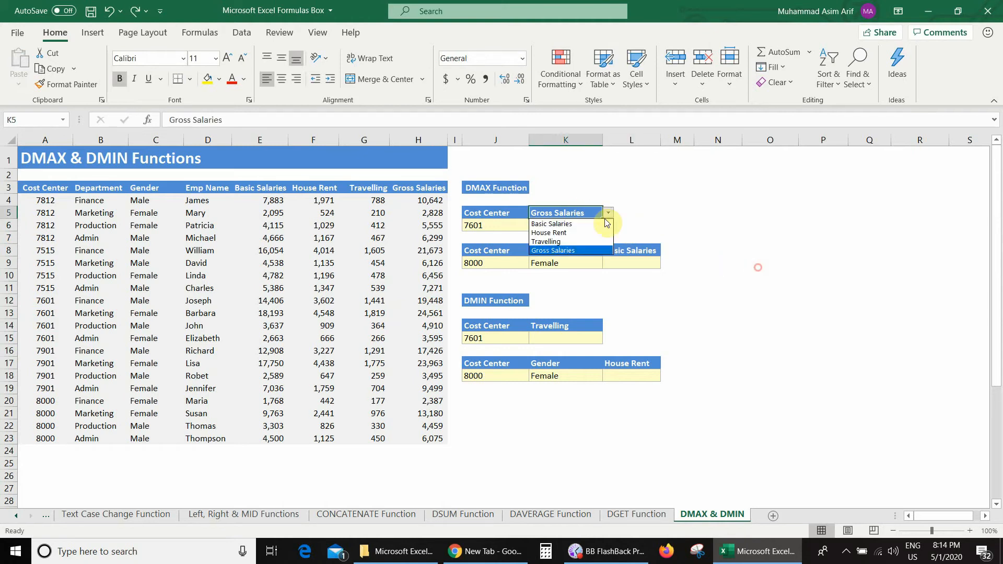
{"action": "left_click", "coordinate": [644, 208]}
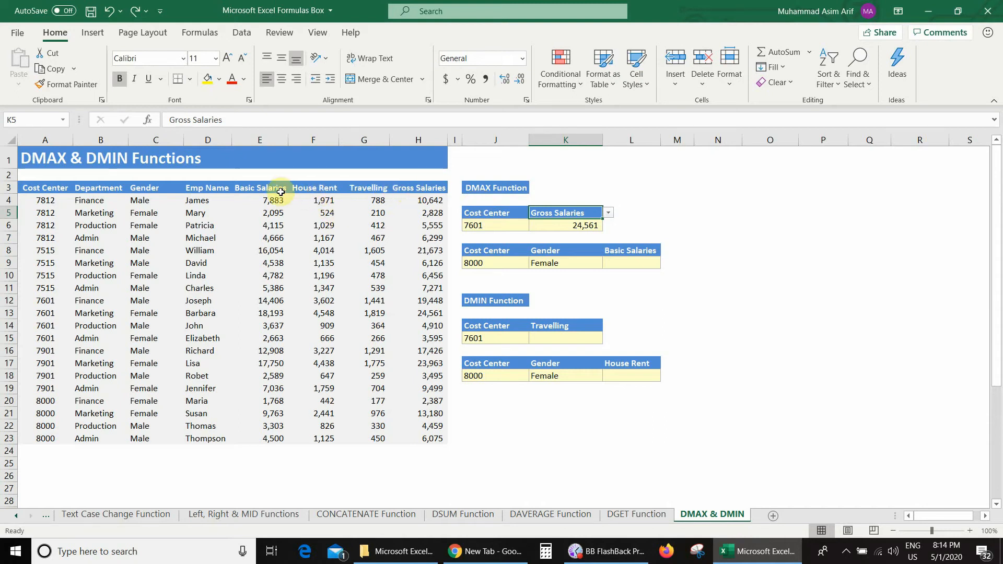
Copy the four headers from Basic Salaries to Gross Salaries in E3:H3 and paste them across K5:N5
{"action": "left_click", "coordinate": [260, 188]}
{"action": "key", "text": "shift+Right"}
{"action": "key", "text": "shift+Right"}
{"action": "key", "text": "shift+Right"}
{"action": "key", "text": "shift+Right"}
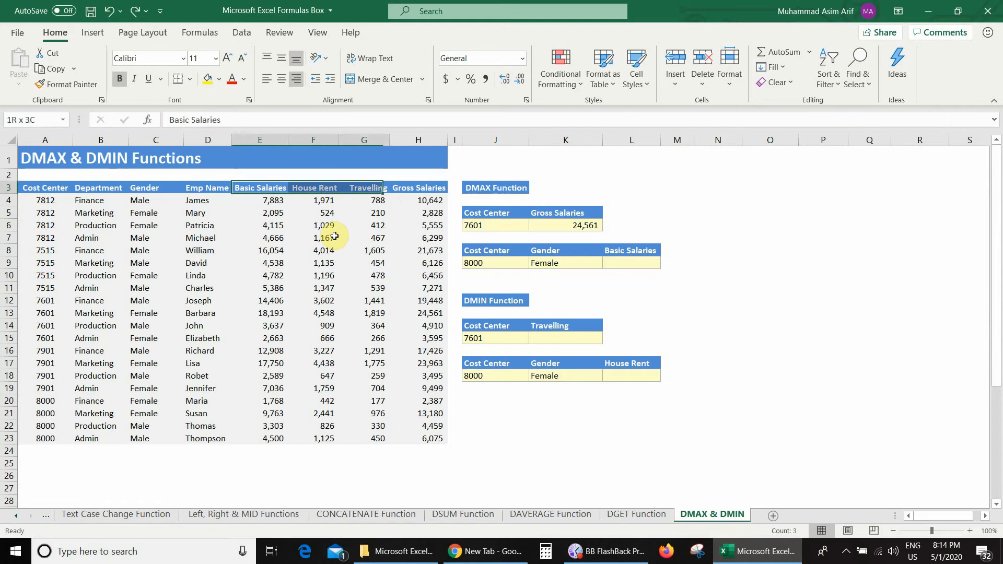
{"action": "key", "text": "shift+Left"}
{"action": "key", "text": "ctrl+c"}
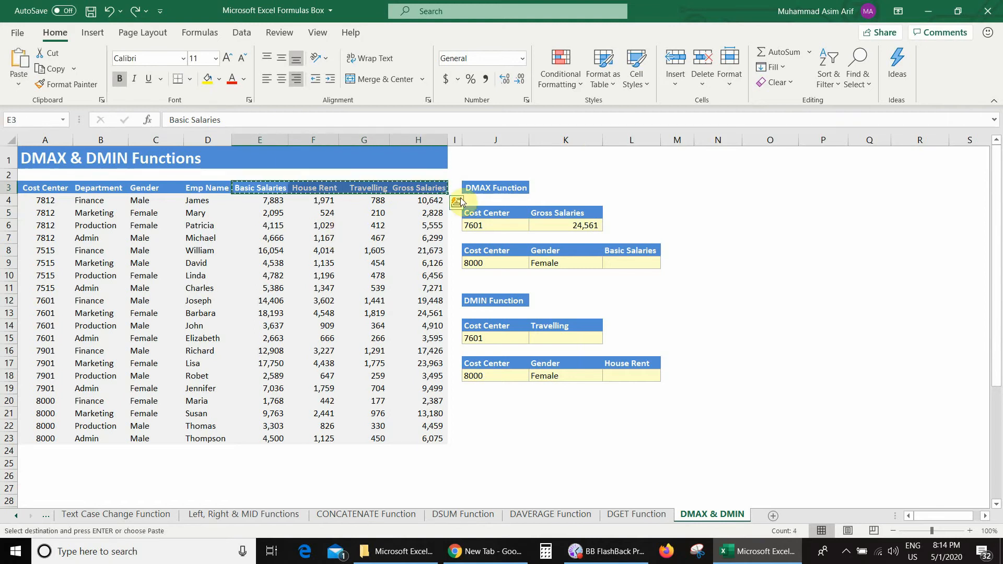
{"action": "left_click", "coordinate": [579, 211]}
{"action": "key", "text": "ctrl+v"}
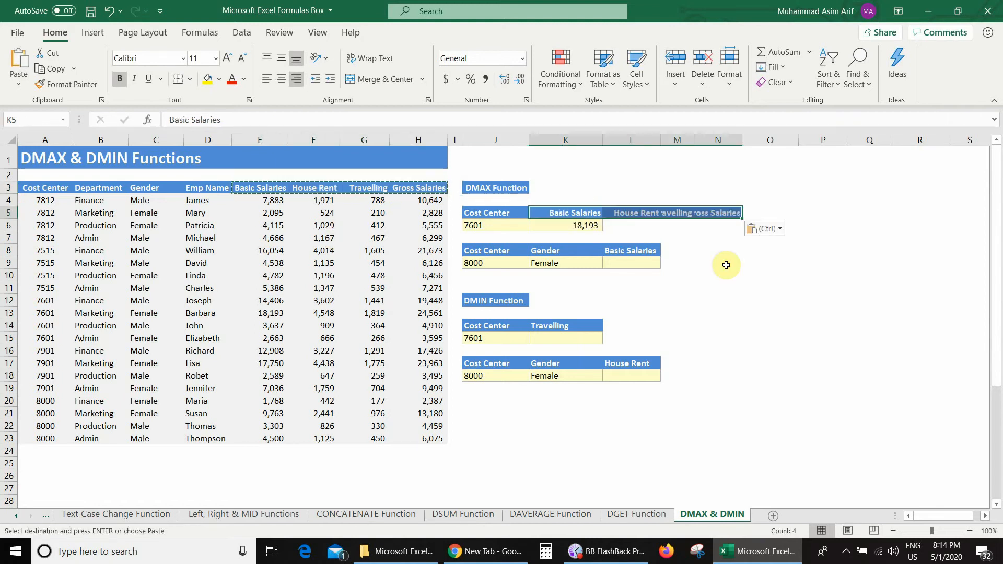
{"action": "key", "text": "Escape"}
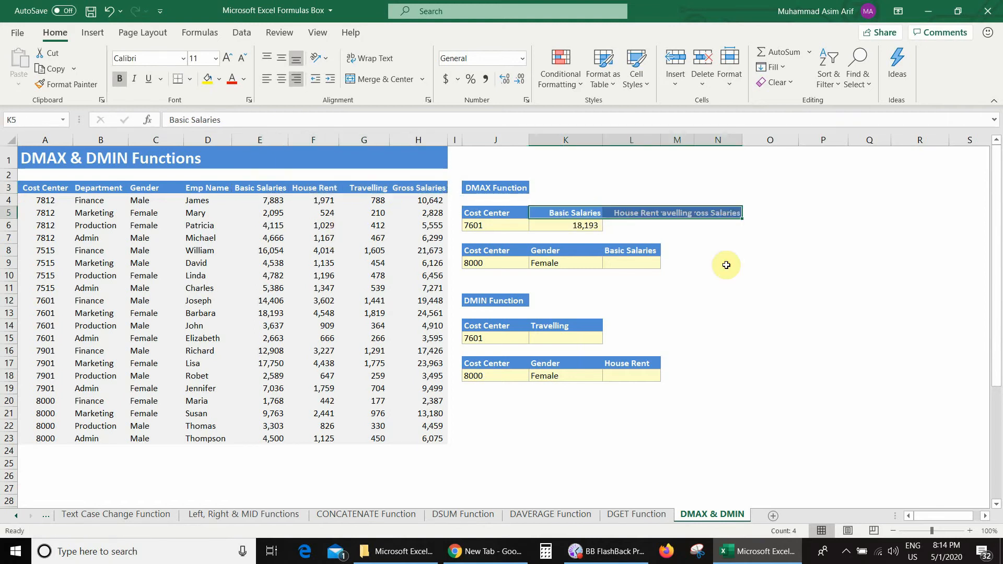
Make the database and criteria ranges absolute in K6's DMAX formula as $A$3:$H$23 and $J$5:$J$6, keeping K5 relative
{"action": "left_click", "coordinate": [573, 224]}
{"action": "key", "text": "F2"}
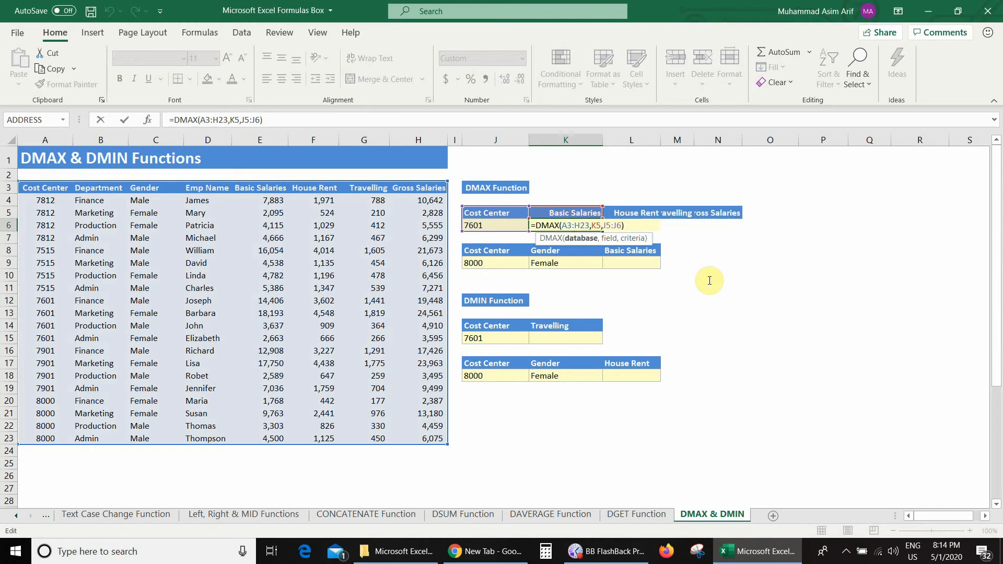
{"action": "key", "text": "F4"}
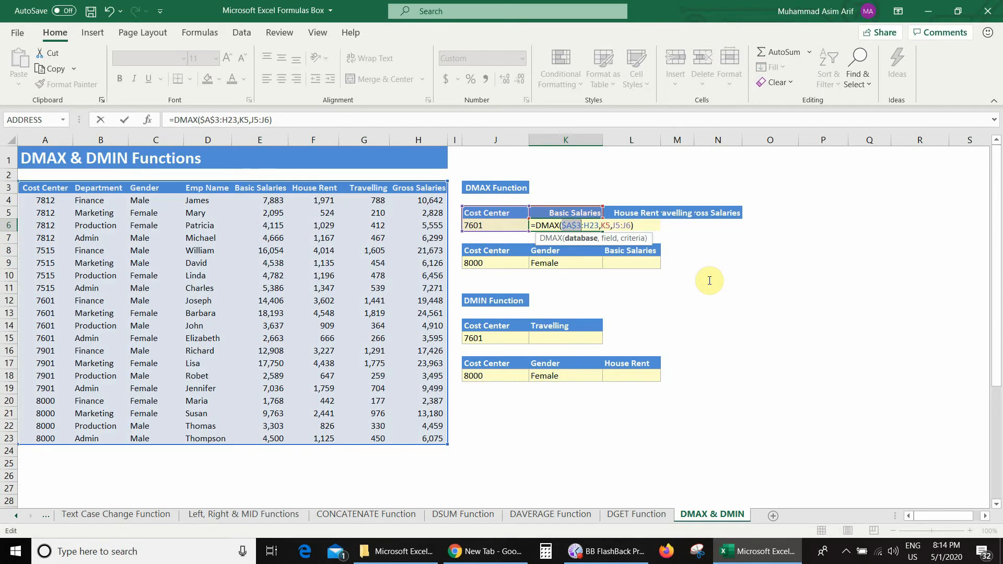
{"action": "key", "text": "Right"}
{"action": "key", "text": "Right"}
{"action": "key", "text": "F4"}
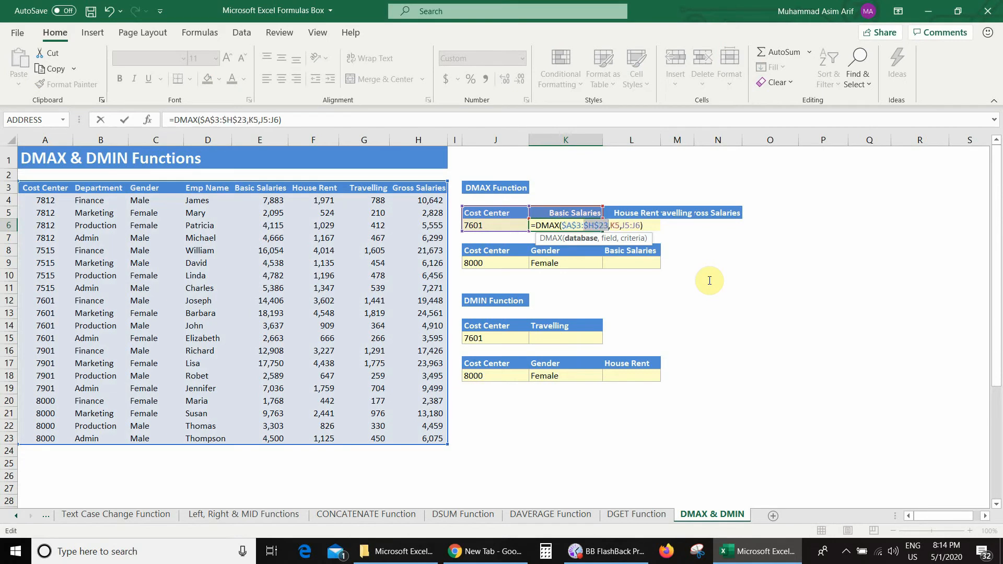
{"action": "key", "text": "Right"}
{"action": "key", "text": "Right"}
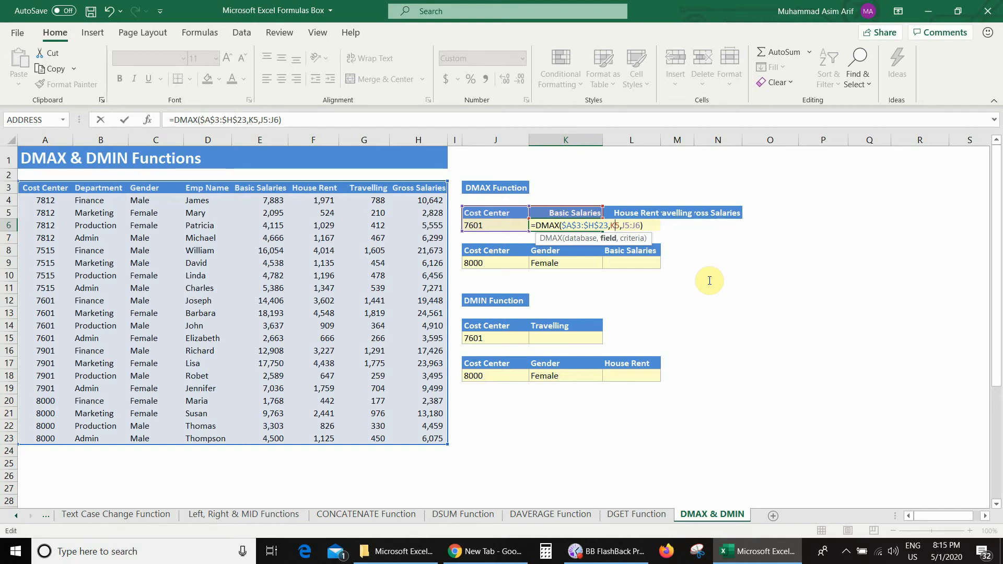
{"action": "key", "text": "Right"}
{"action": "key", "text": "Right"}
{"action": "key", "text": "F4"}
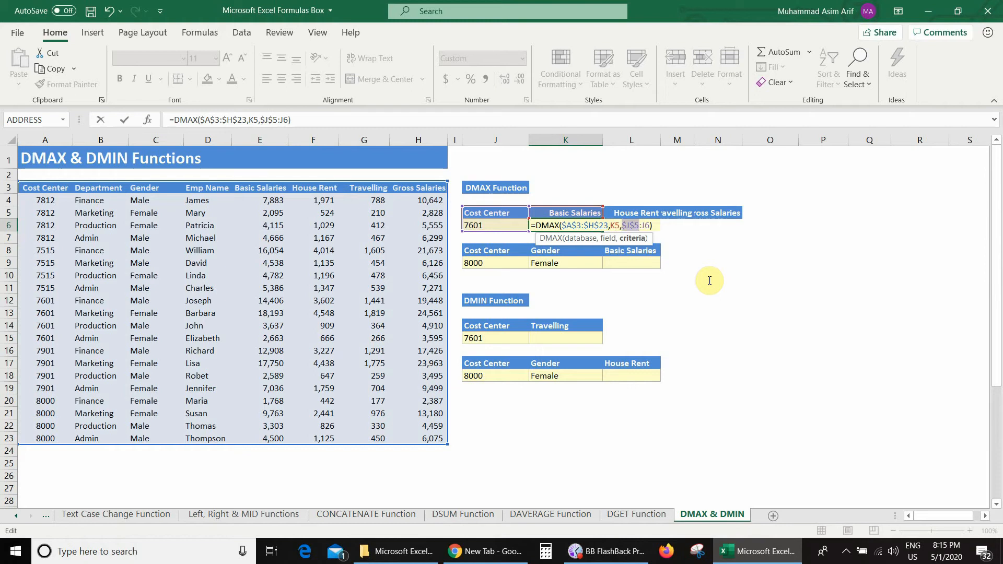
{"action": "key", "text": "F4"}
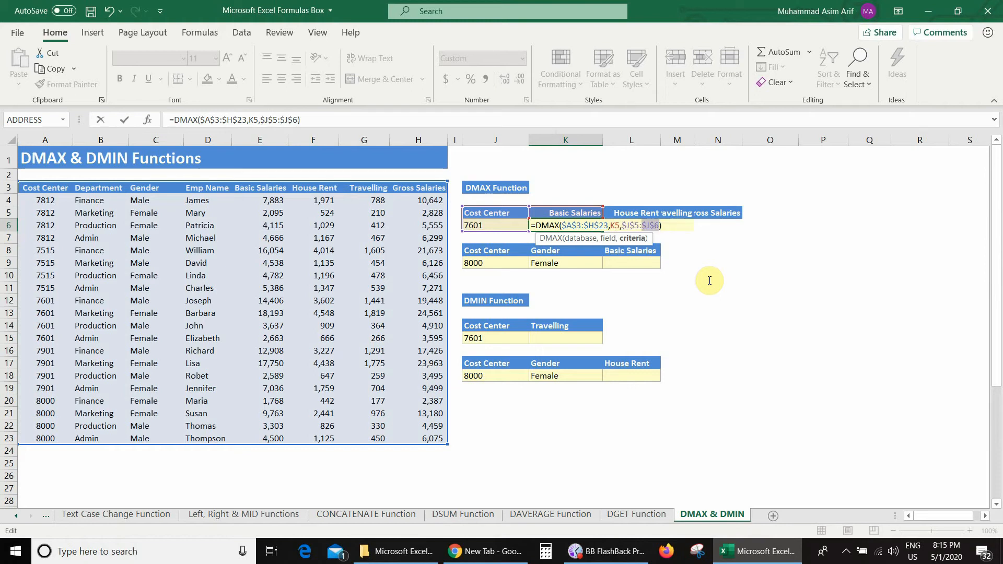
{"action": "key", "text": "ctrl+Return"}
Copy the DMAX formula from K6 across L6:N6 and fit columns M and N to their contents
{"action": "key", "text": "ctrl+c"}
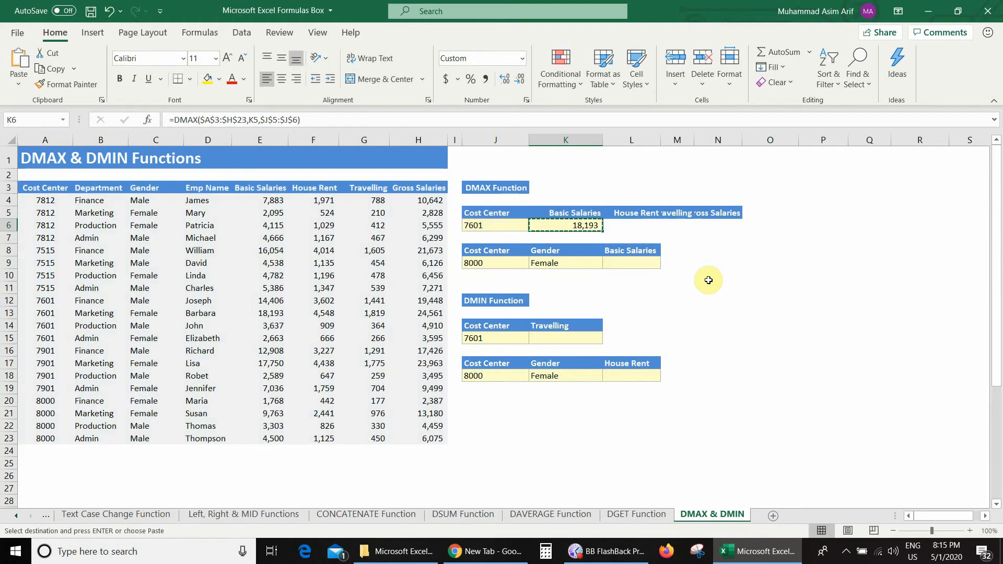
{"action": "key", "text": "Right"}
{"action": "key", "text": "shift+Right"}
{"action": "key", "text": "shift+Right"}
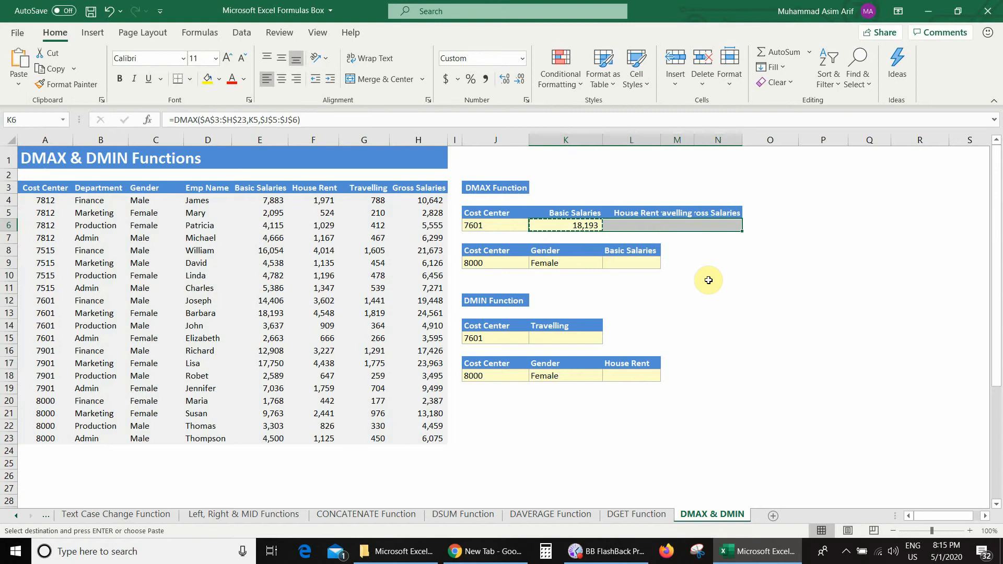
{"action": "key", "text": "ctrl+v"}
{"action": "key", "text": "Escape"}
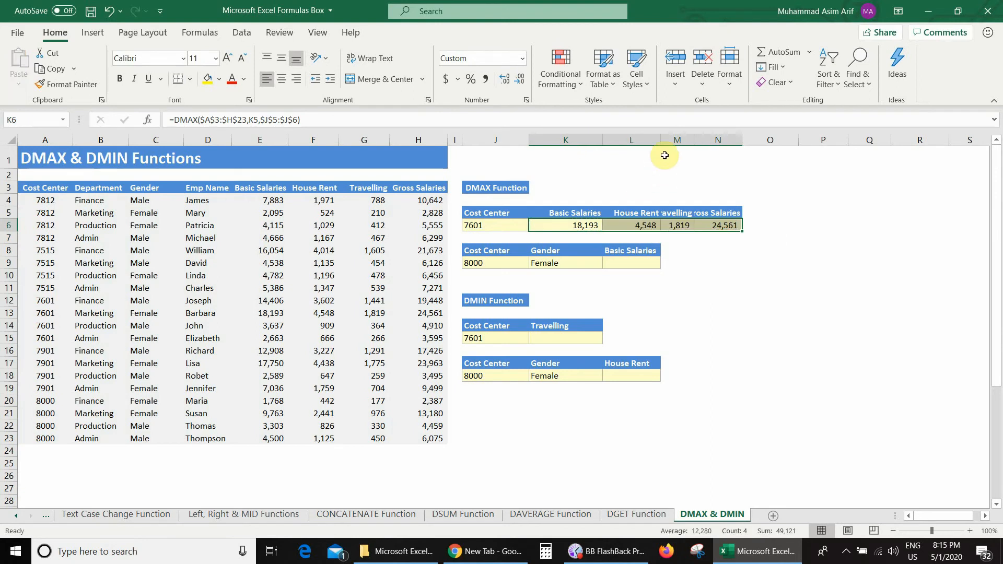
{"action": "double_click", "coordinate": [694, 139]}
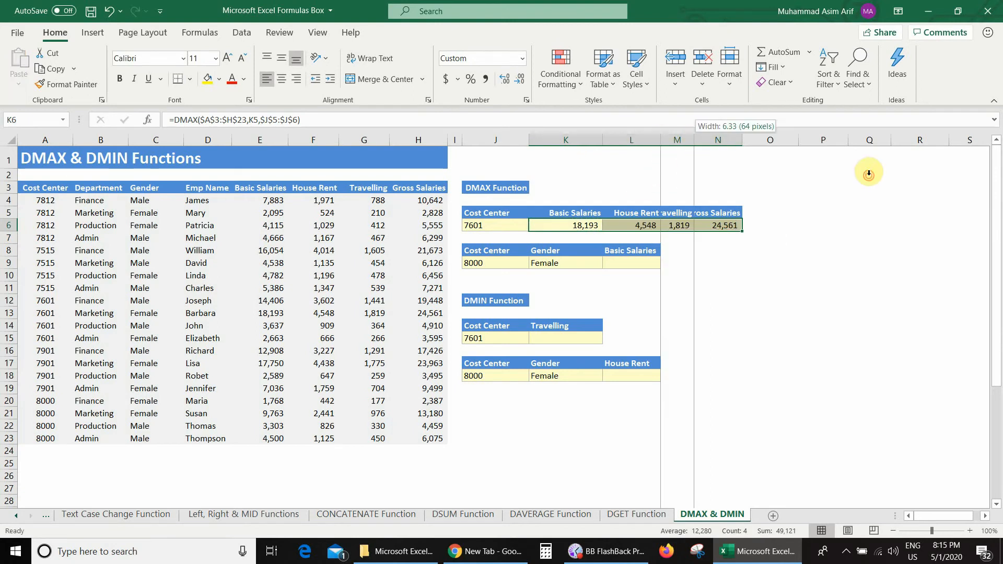
{"action": "double_click", "coordinate": [753, 139]}
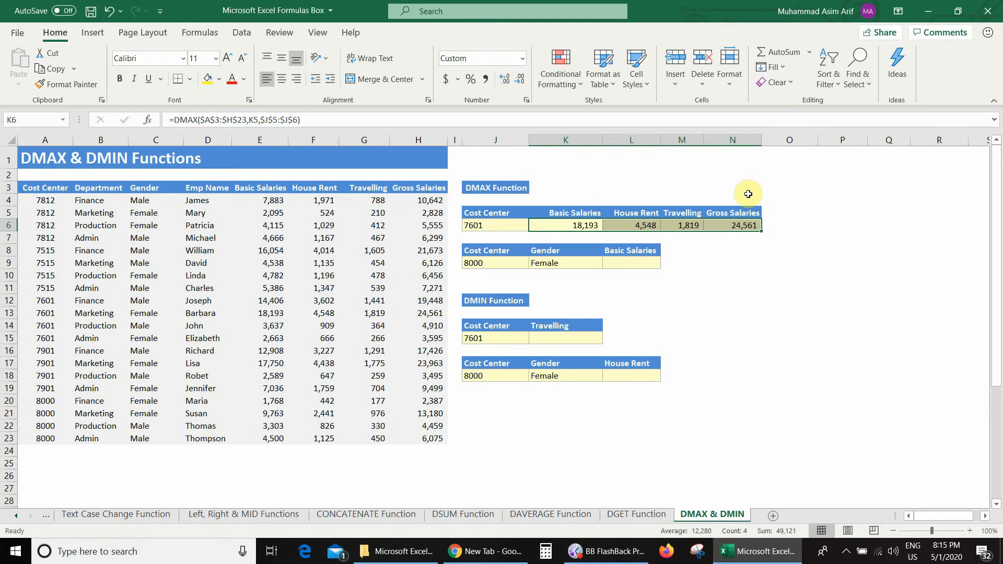
Check the DMAX results in row 6 against the cost center 7601 rows of the table
{"action": "left_click", "coordinate": [597, 223]}
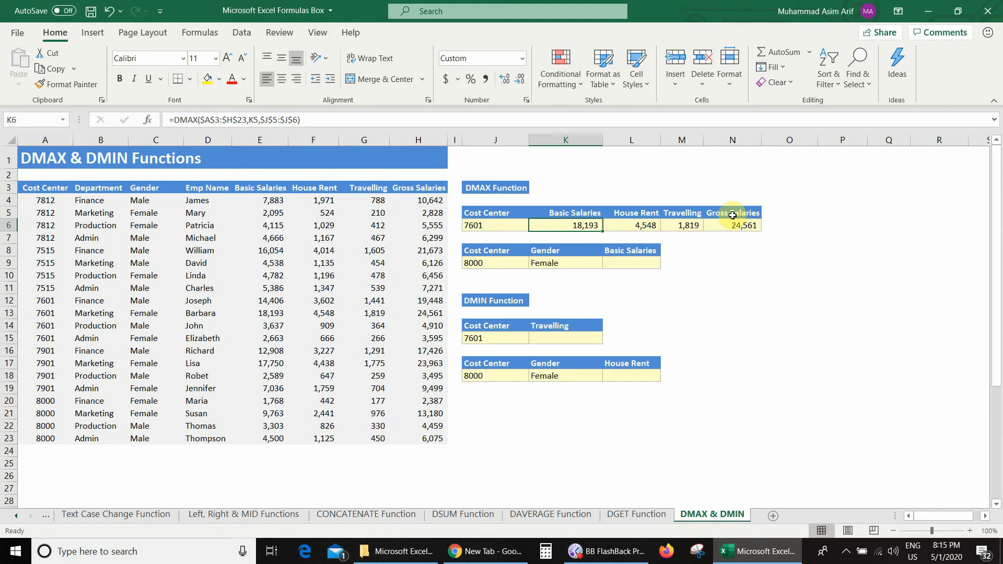
{"action": "left_click", "coordinate": [508, 229]}
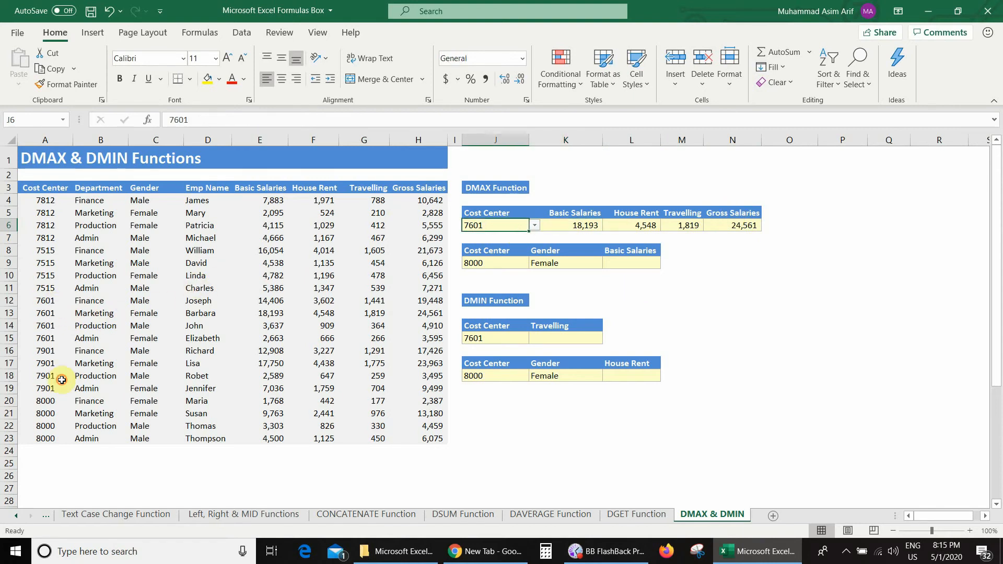
{"action": "left_click_drag", "start_coordinate": [46, 302], "coordinate": [48, 341]}
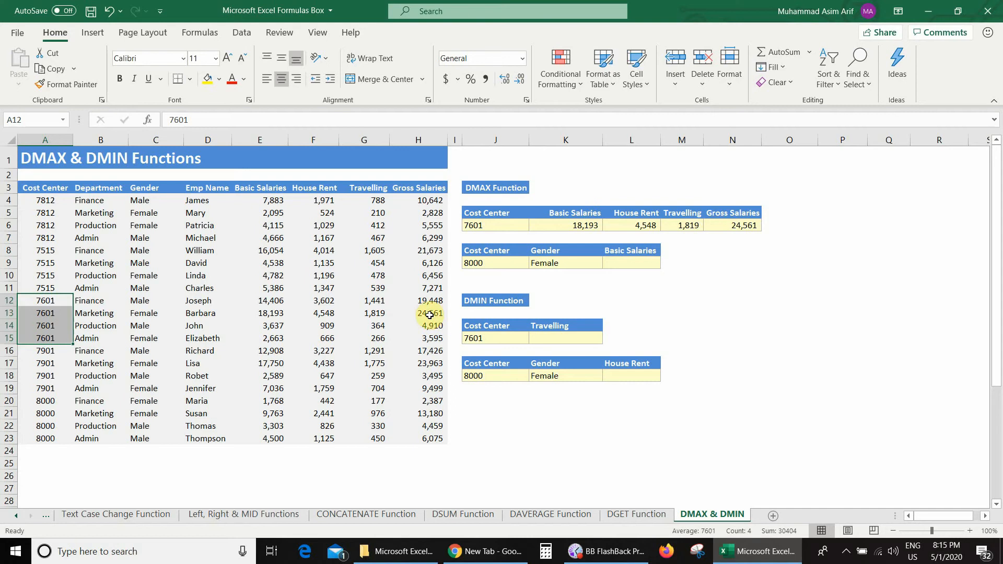
Set the DMAX cost center criterion in J6 to 7901
{"action": "left_click", "coordinate": [502, 226]}
{"action": "left_click", "coordinate": [534, 225]}
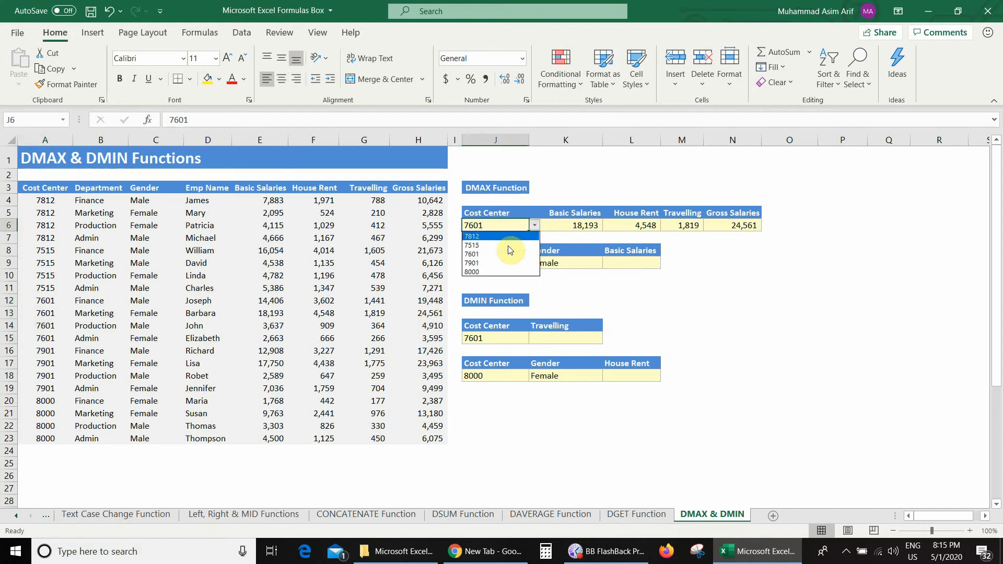
{"action": "left_click", "coordinate": [490, 264]}
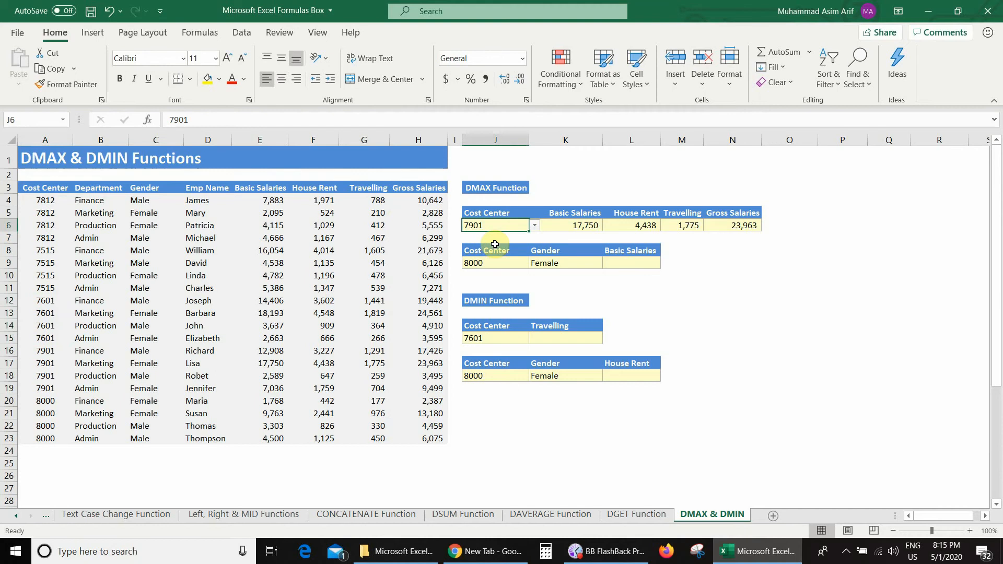
{"action": "left_click", "coordinate": [577, 224]}
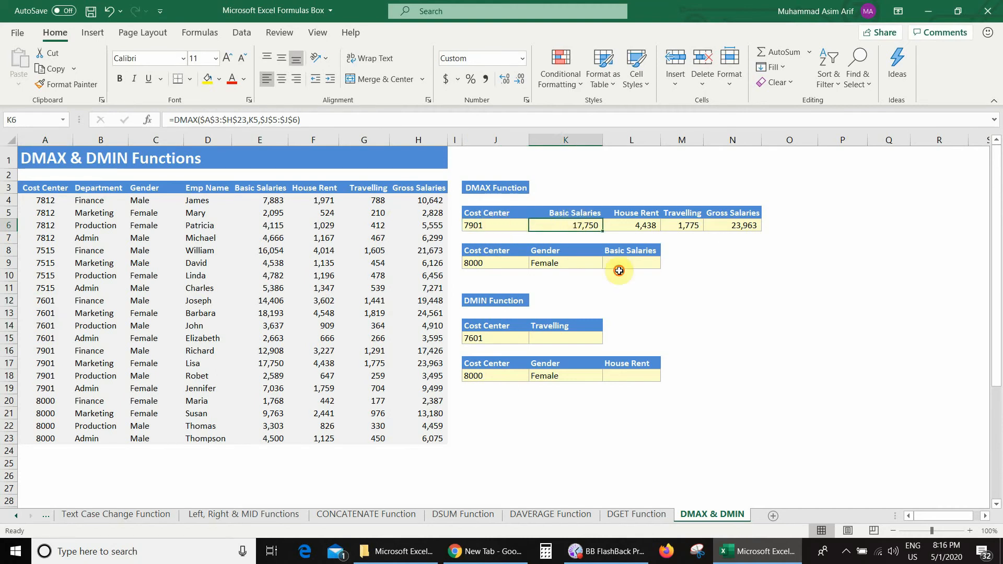
Compare the single cost center criterion with the cost center and gender criteria of the second DMAX block
{"action": "left_click_drag", "start_coordinate": [493, 214], "coordinate": [495, 224]}
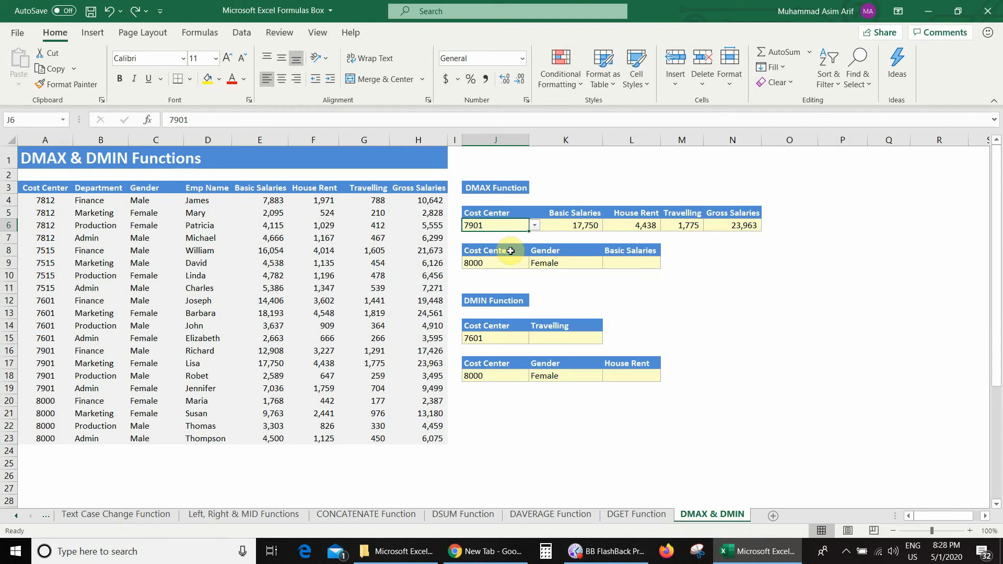
{"action": "left_click", "coordinate": [630, 262]}
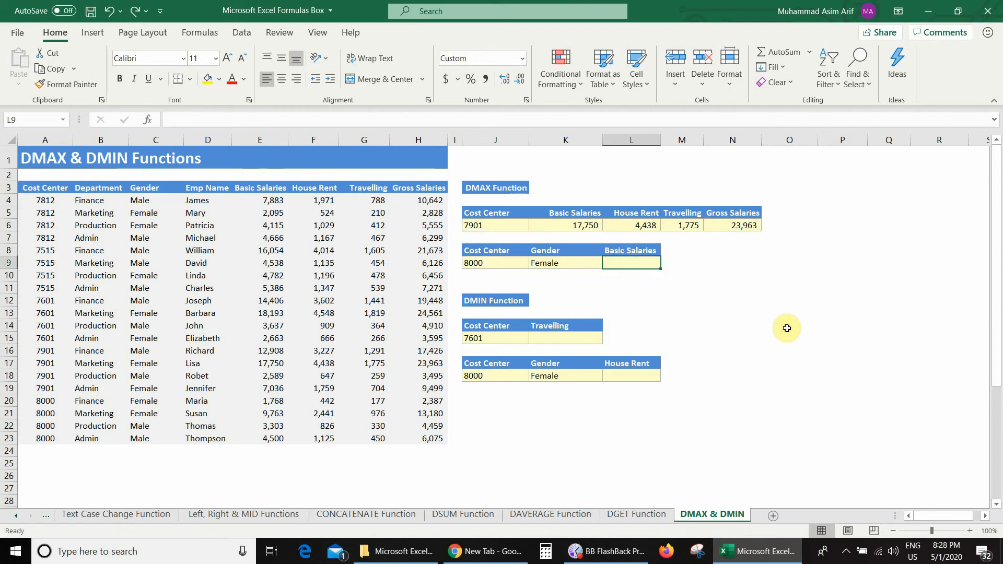
{"action": "left_click", "coordinate": [493, 262]}
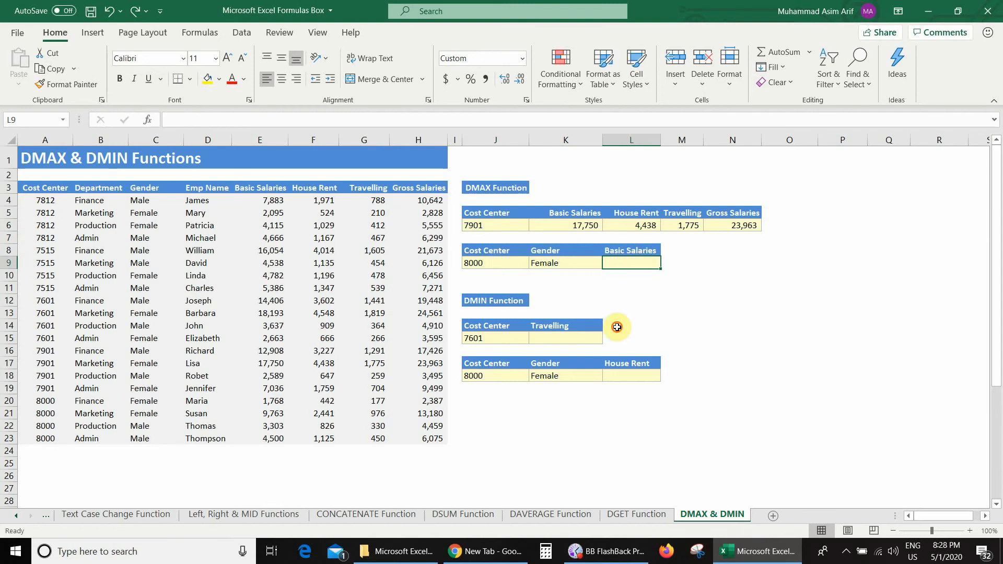
{"action": "left_click", "coordinate": [552, 262]}
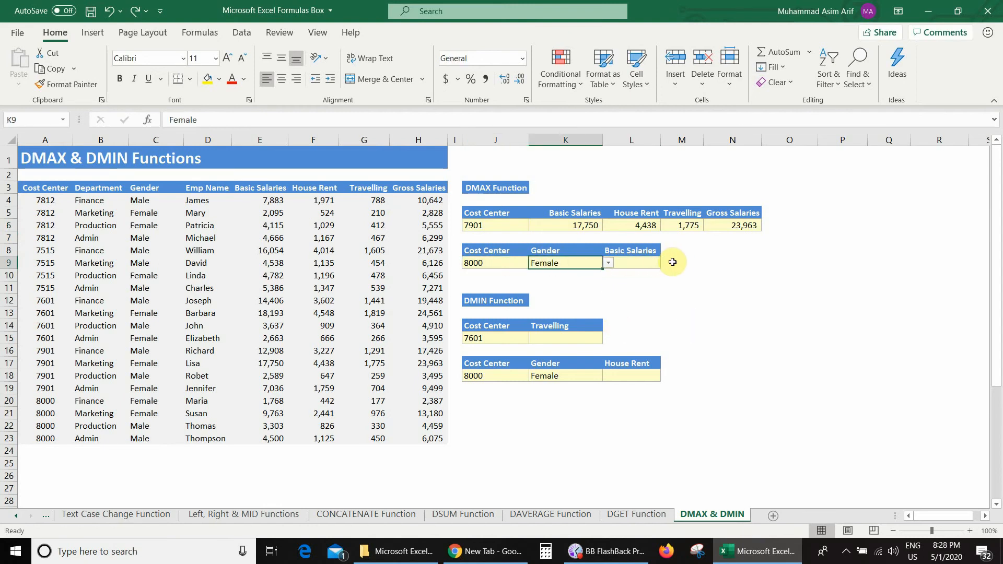
Start a DMAX formula in L9 with the table range A3:H23 as its database
{"action": "left_click", "coordinate": [648, 261]}
{"action": "type", "text": "="}
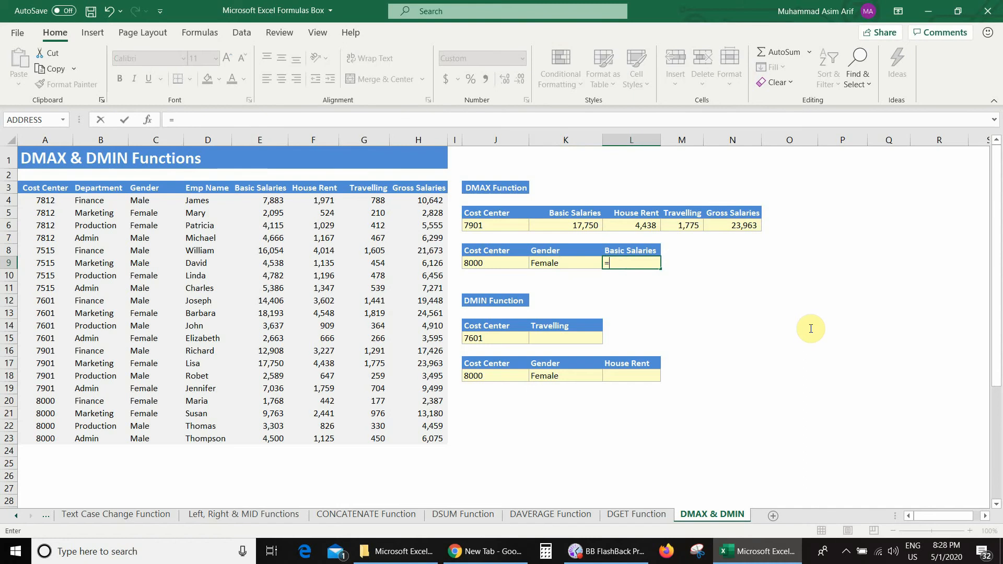
{"action": "type", "text": "dmax("}
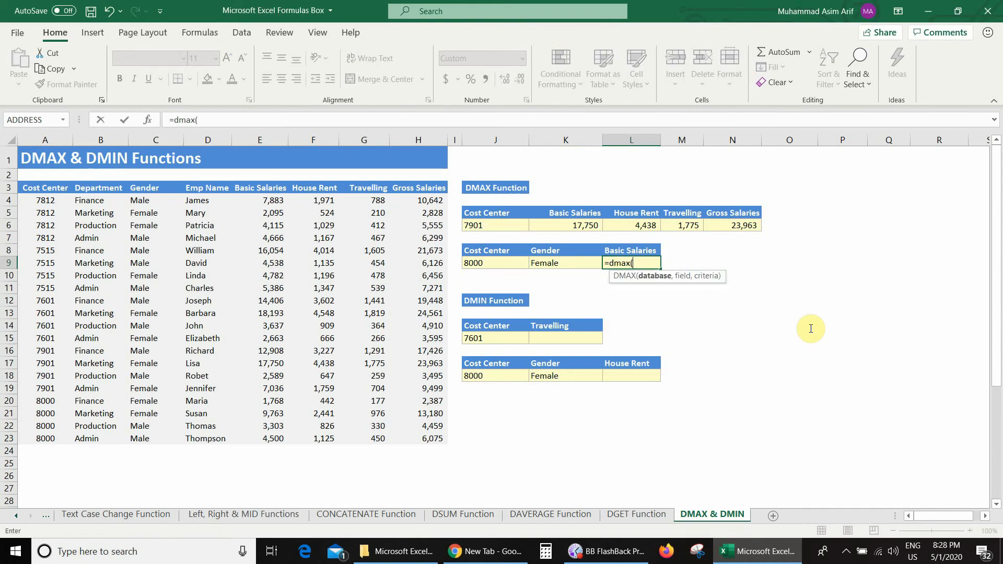
{"action": "left_click", "coordinate": [293, 234]}
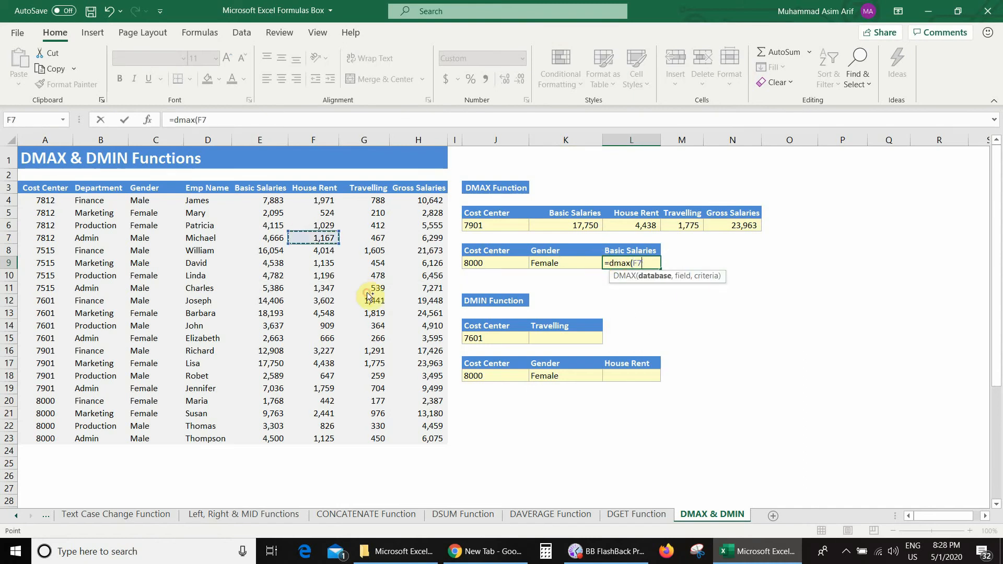
{"action": "key", "text": "ctrl+Left"}
{"action": "key", "text": "ctrl+shift+Up"}
{"action": "key", "text": "ctrl+shift+Right"}
{"action": "key", "text": "ctrl+shift+Down"}
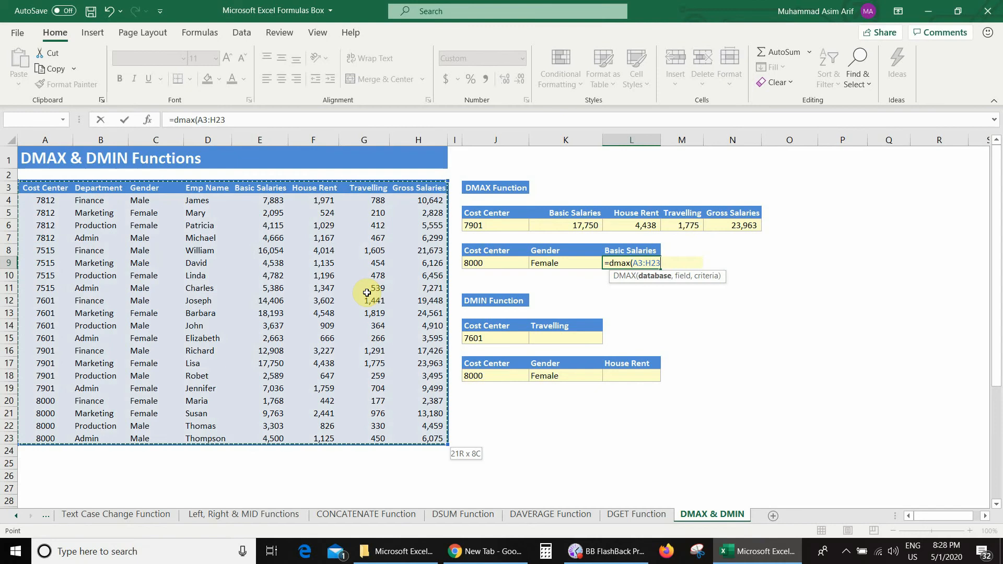
Complete L9's DMAX formula with header L8 as the field and J8:K9 as the criteria range
{"action": "type", "text": ","}
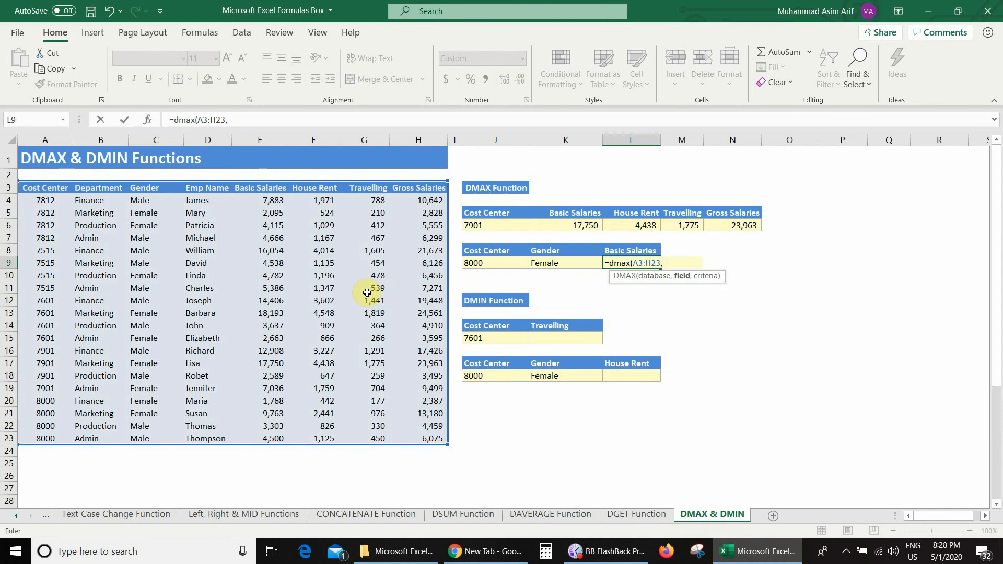
{"action": "key", "text": "Up"}
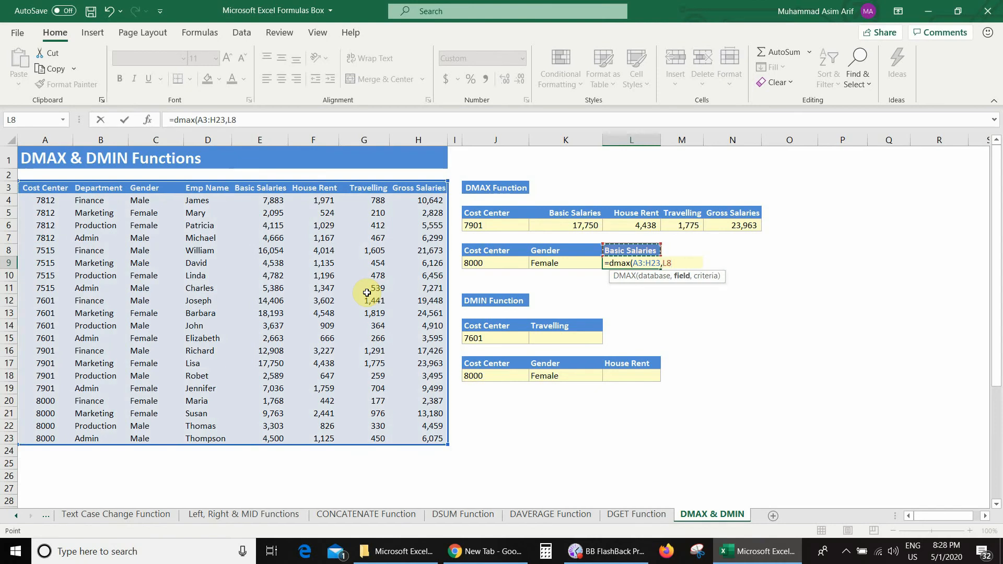
{"action": "type", "text": ","}
{"action": "key", "text": "Left"}
{"action": "key", "text": "Left"}
{"action": "key", "text": "Up"}
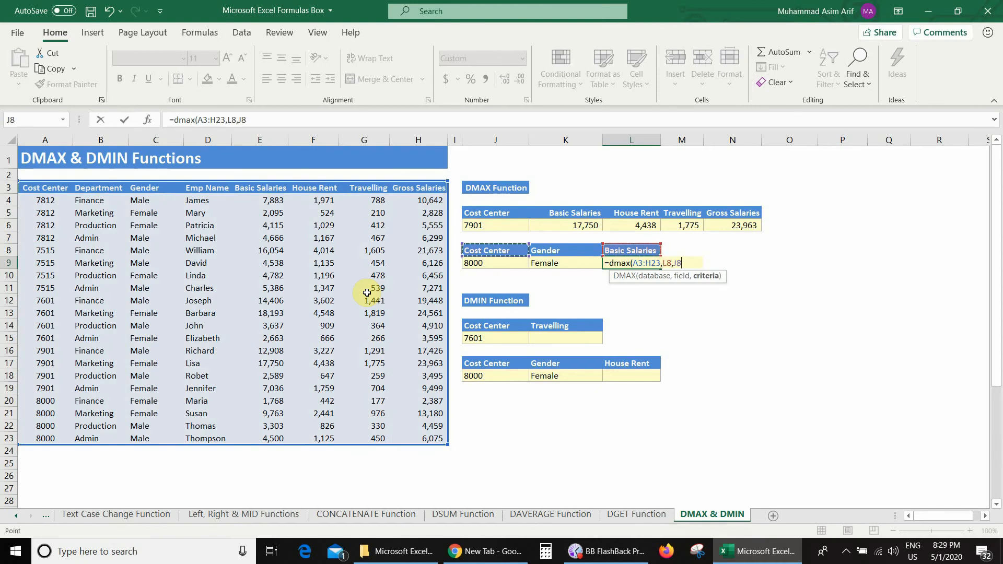
{"action": "key", "text": "shift+Right"}
{"action": "key", "text": "shift+Down"}
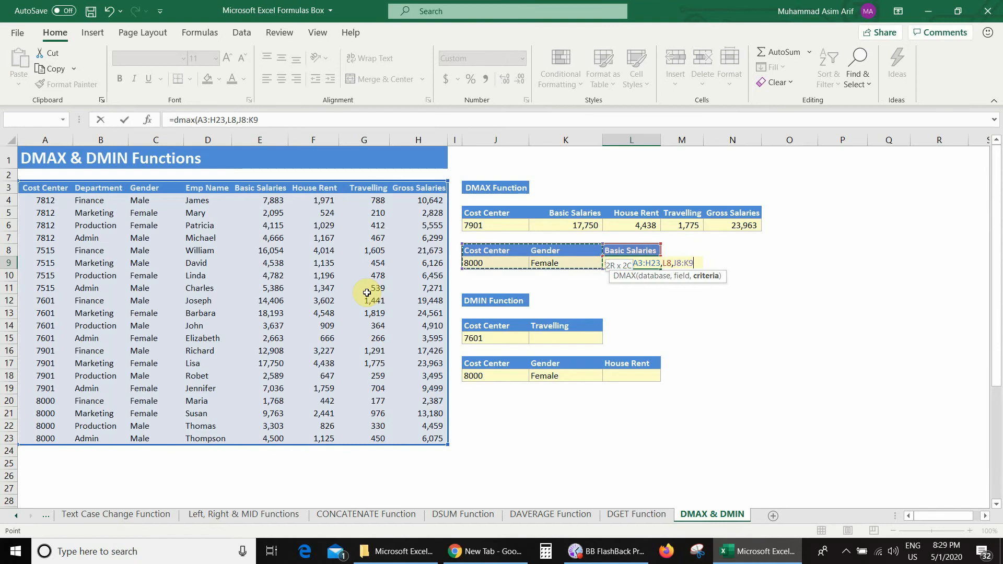
{"action": "key", "text": "Return"}
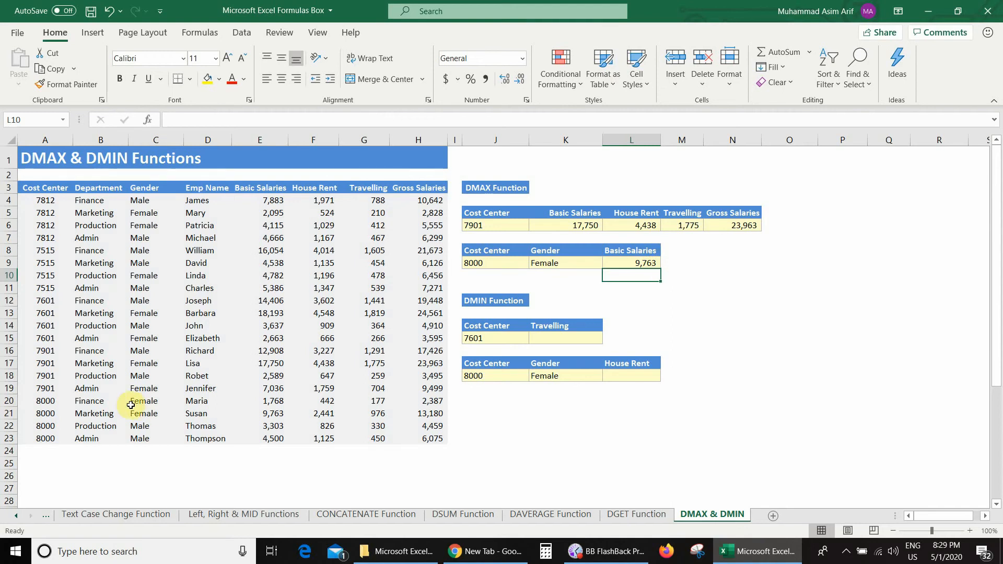
Check the L9 result against the basic salaries of the female employees in cost center 8000
{"action": "left_click_drag", "start_coordinate": [44, 402], "coordinate": [45, 437]}
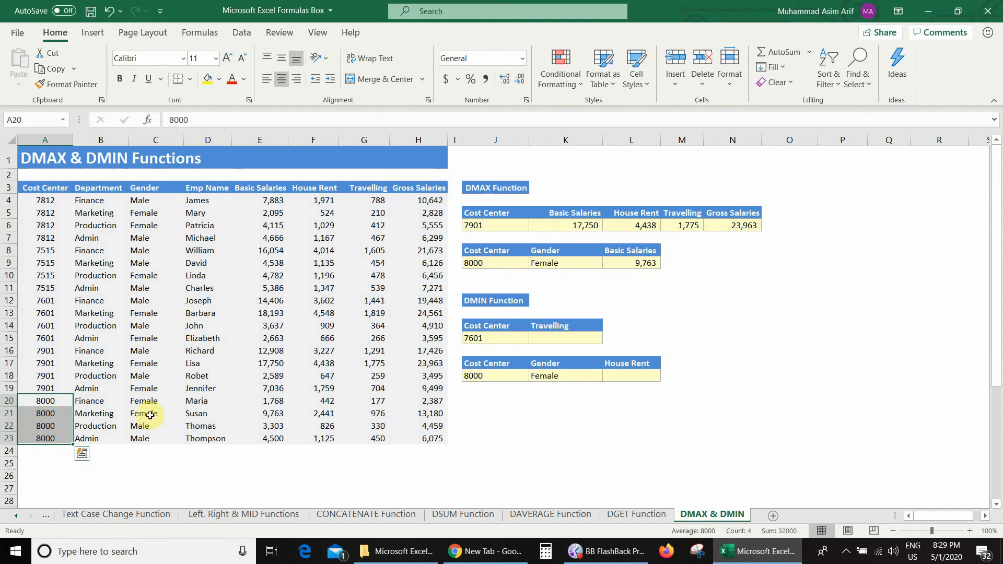
{"action": "mouse_move", "coordinate": [150, 404]}
{"action": "left_mouse_down"}
{"action": "mouse_move", "coordinate": [126, 414]}
{"action": "mouse_move", "coordinate": [139, 414]}
{"action": "left_mouse_up"}
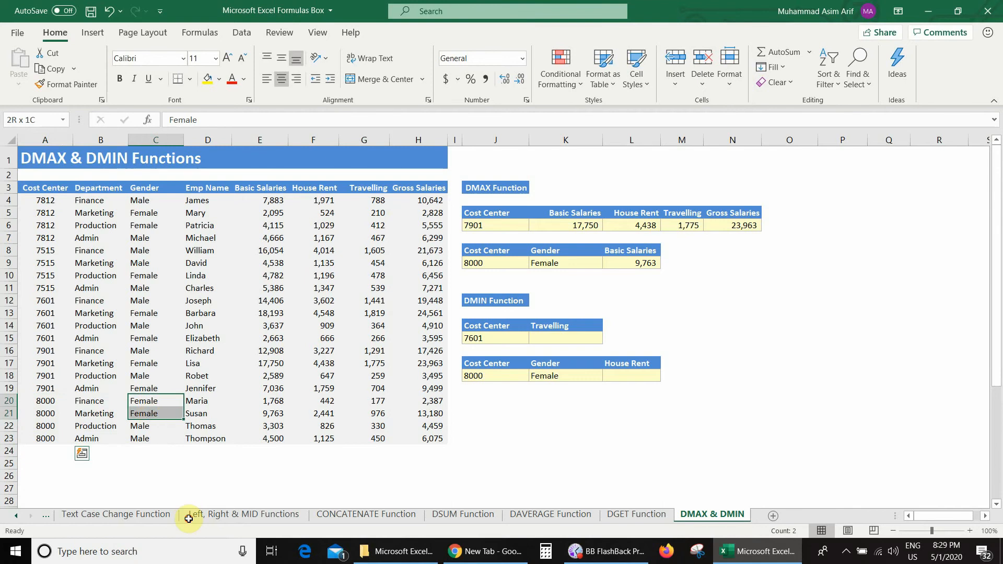
{"action": "left_click_drag", "start_coordinate": [273, 402], "coordinate": [279, 414]}
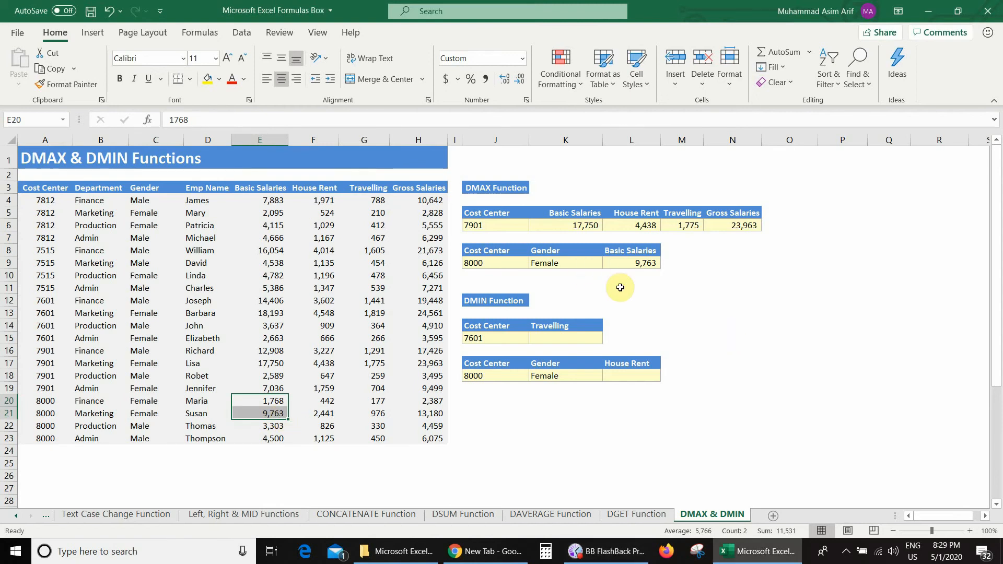
Switch the field header L8 of the second DMAX block to House Rent
{"action": "left_click", "coordinate": [644, 262]}
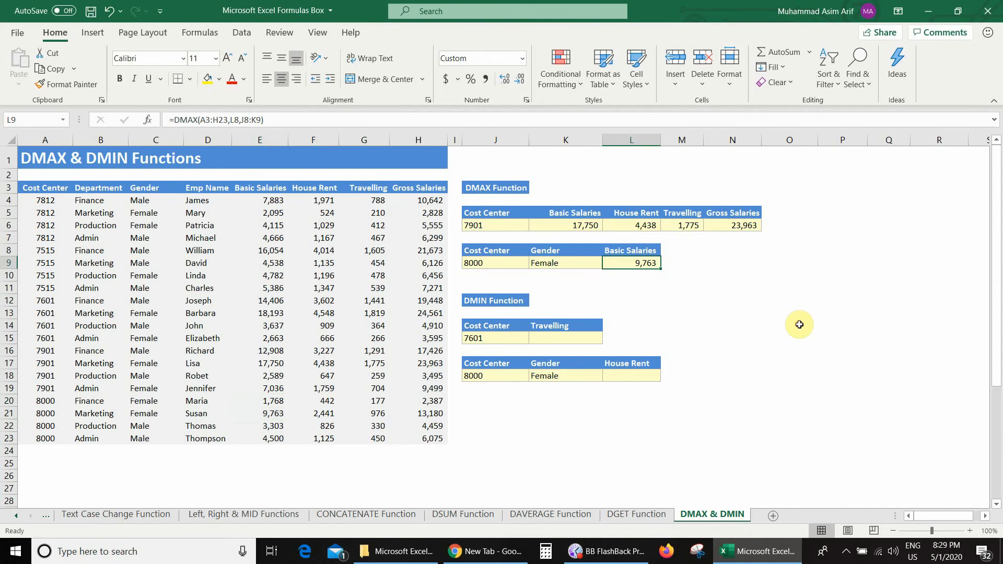
{"action": "key", "text": "Up"}
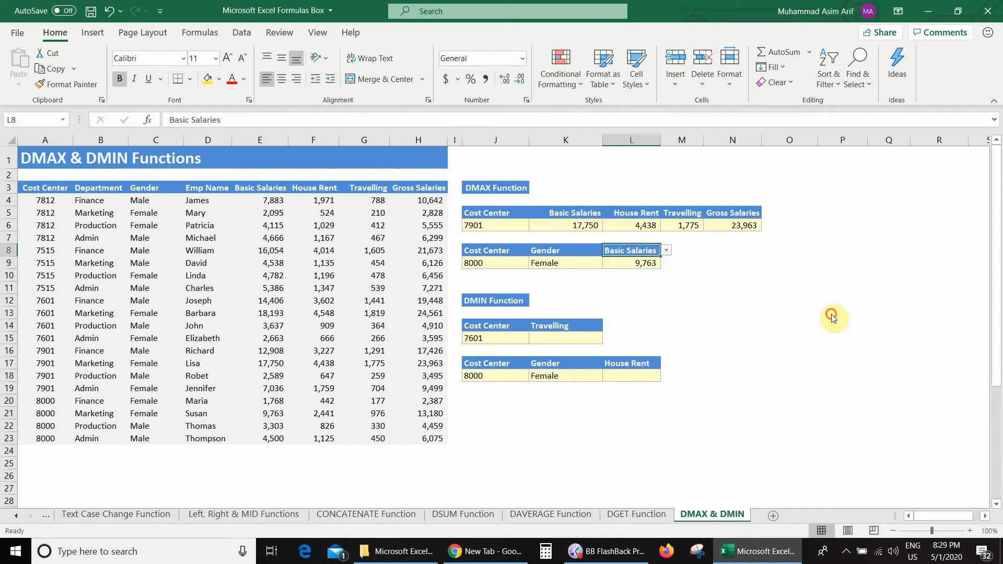
{"action": "key", "text": "alt+Down"}
{"action": "key", "text": "Down"}
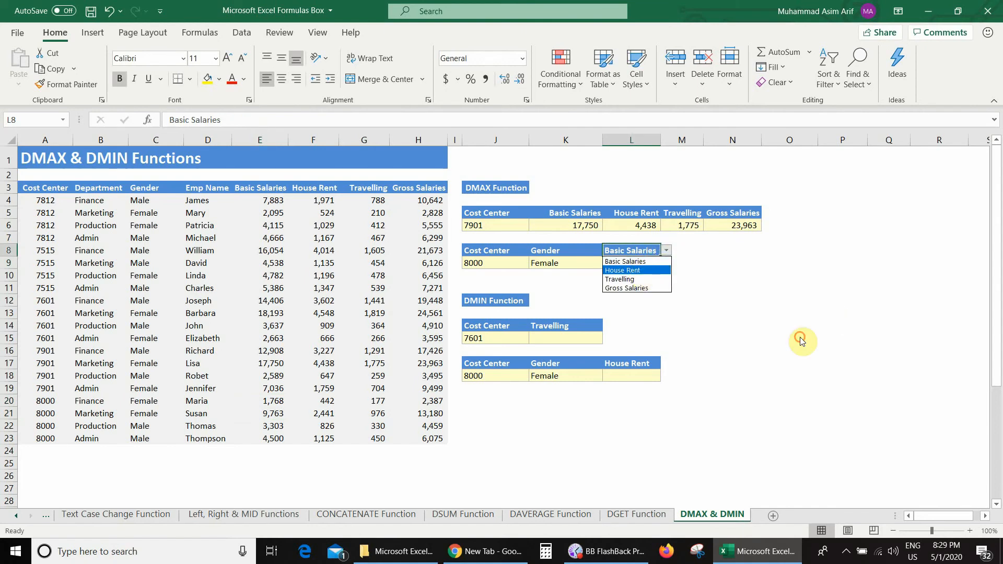
{"action": "left_click", "coordinate": [624, 270]}
{"action": "key", "text": "Return"}
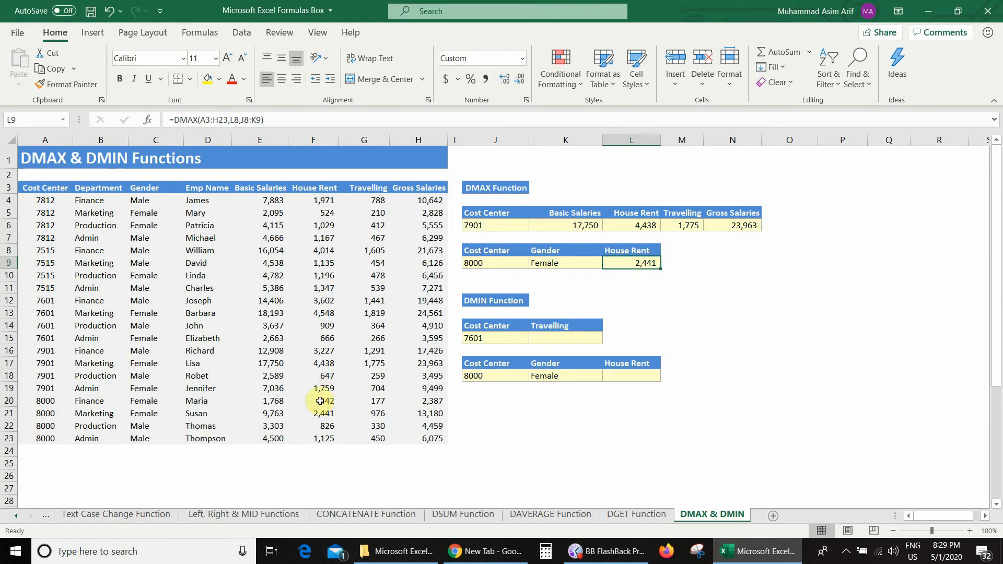
Switch the field header L8 to Gross Salaries and check the L9 result against the table
{"action": "left_click", "coordinate": [646, 251]}
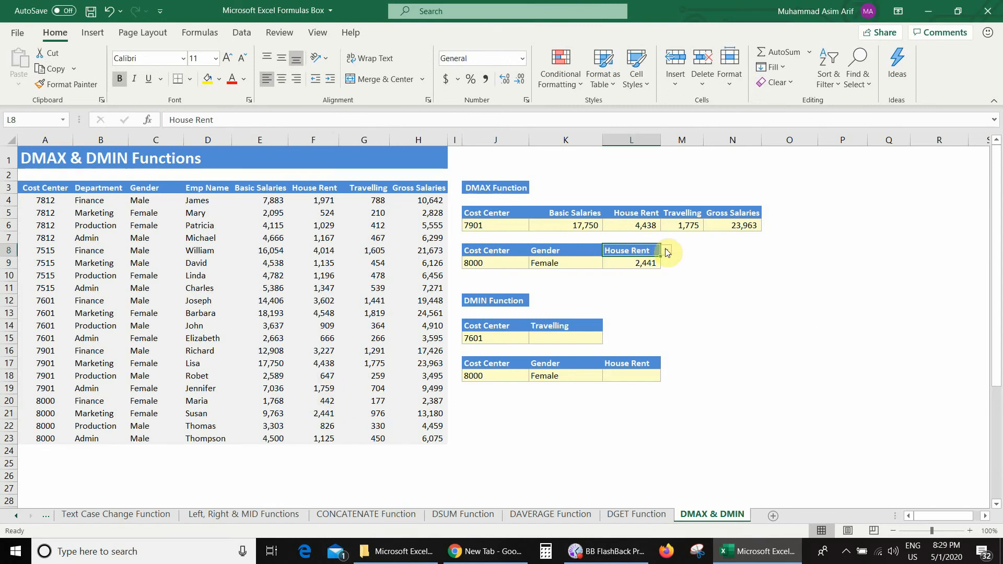
{"action": "left_click", "coordinate": [667, 250]}
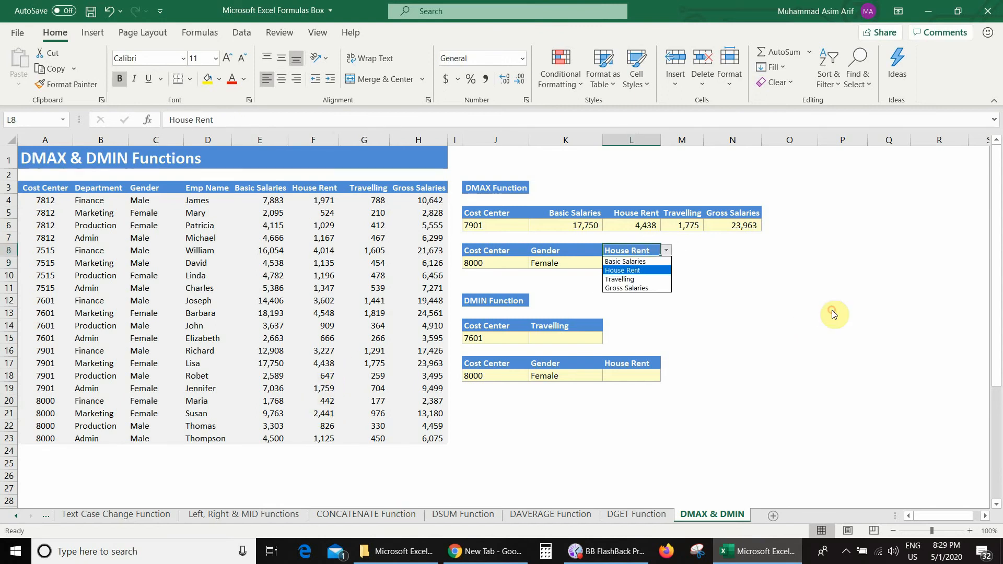
{"action": "left_click", "coordinate": [652, 289]}
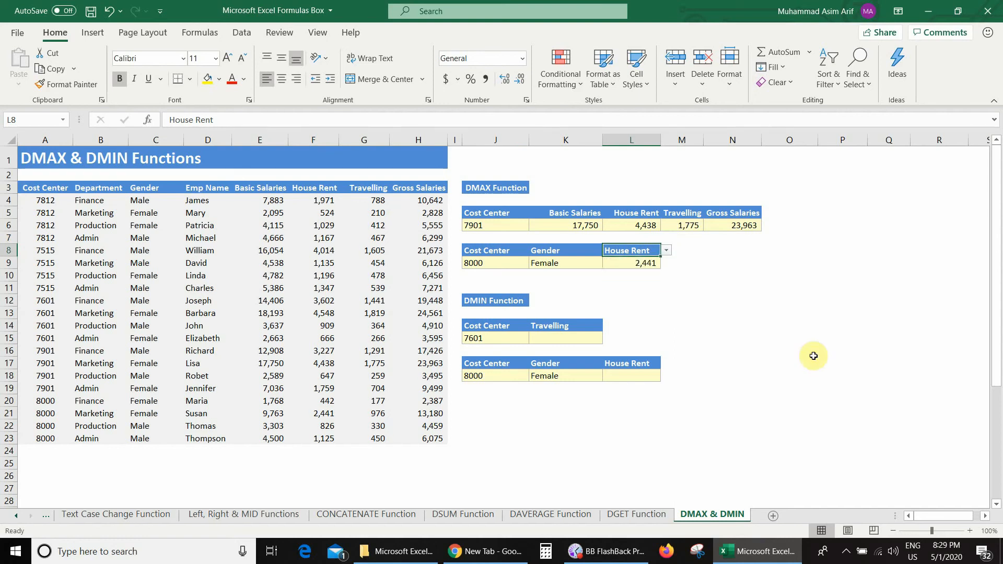
{"action": "left_click", "coordinate": [615, 265]}
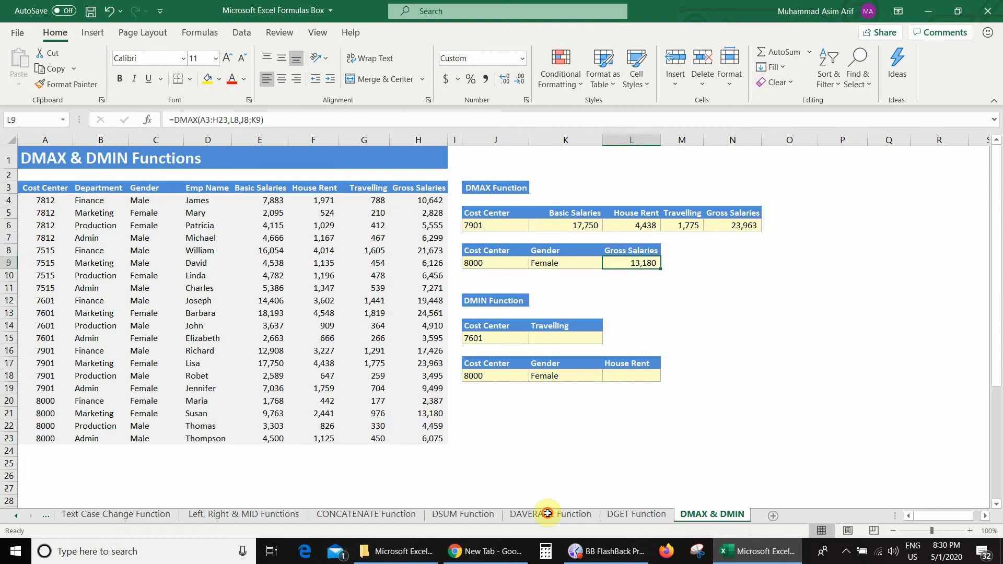
{"action": "left_click", "coordinate": [438, 411]}
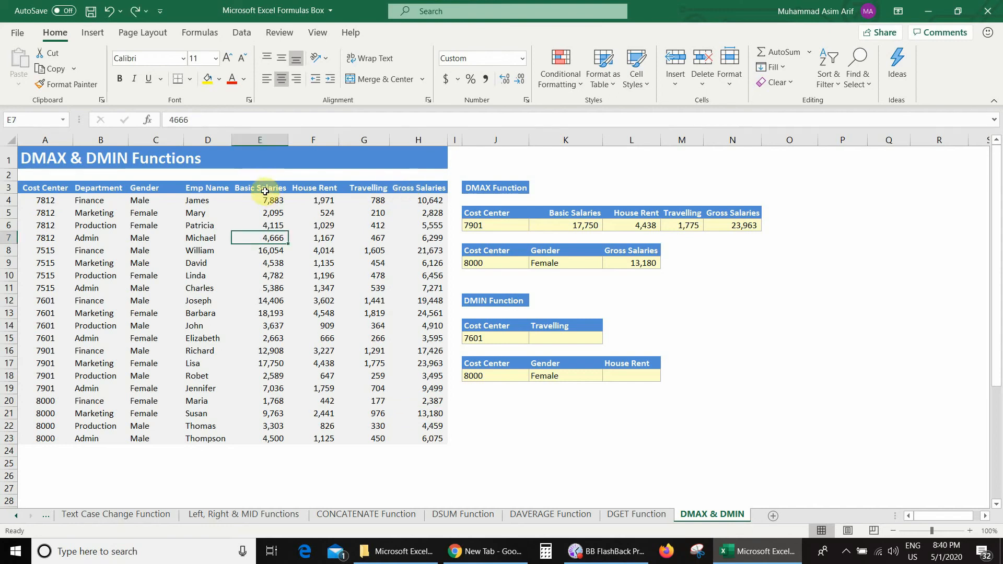
Copy the headers Basic Salaries through Gross Salaries from E3:H3 to L8:O8 and autofit column M
{"action": "left_click_drag", "start_coordinate": [265, 191], "coordinate": [408, 187]}
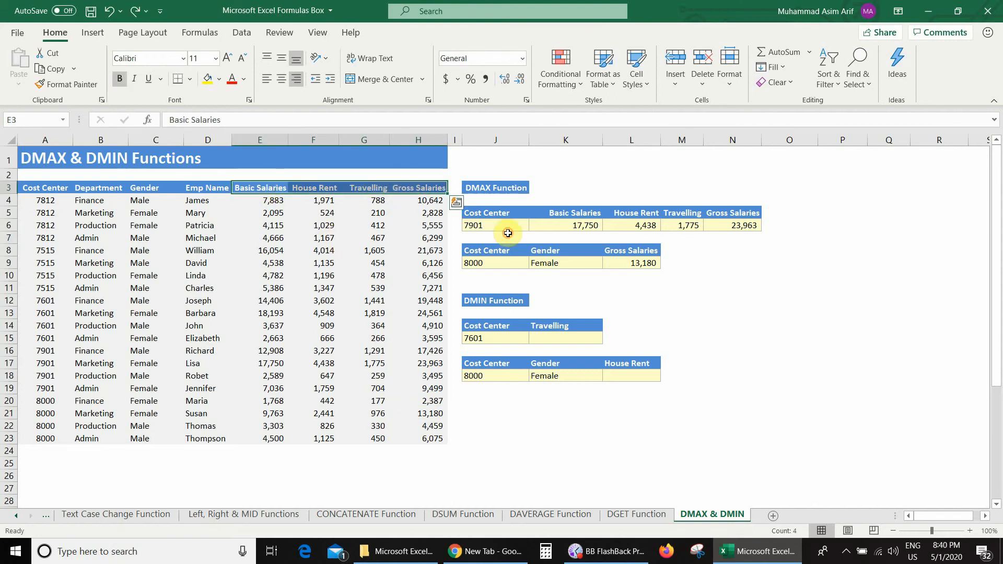
{"action": "key", "text": "ctrl+c"}
{"action": "left_click", "coordinate": [635, 249]}
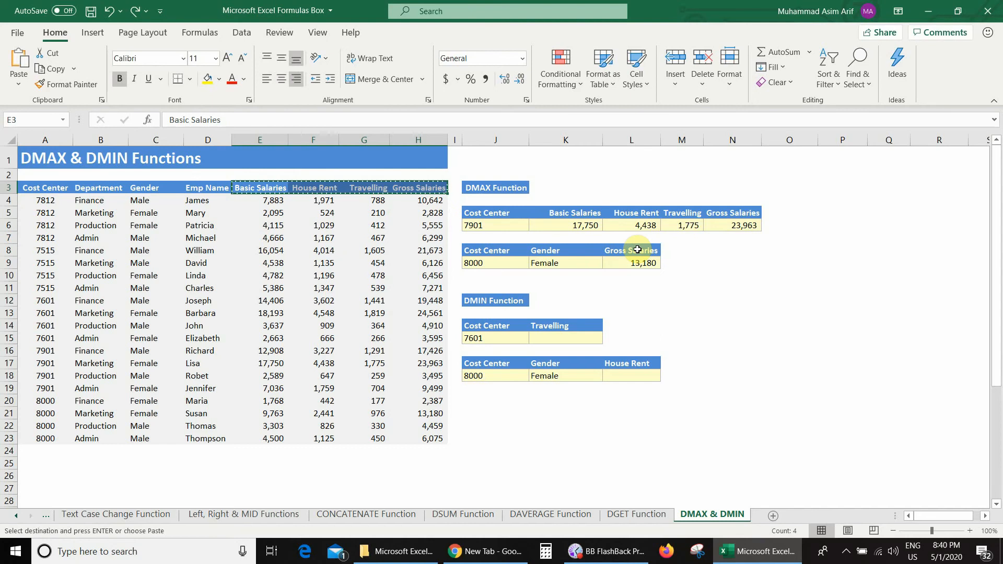
{"action": "key", "text": "ctrl+v"}
{"action": "key", "text": "Escape"}
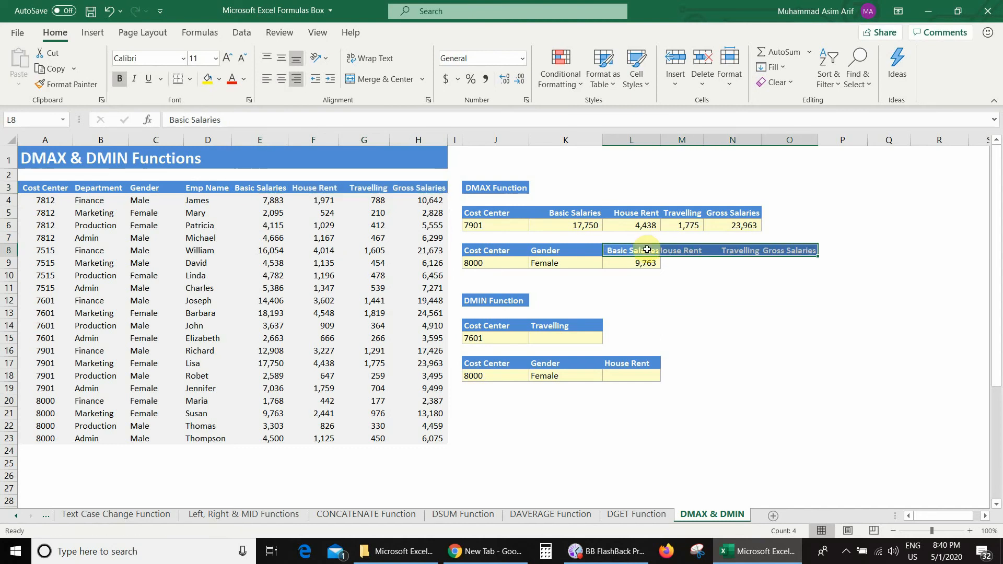
{"action": "double_click", "coordinate": [703, 140]}
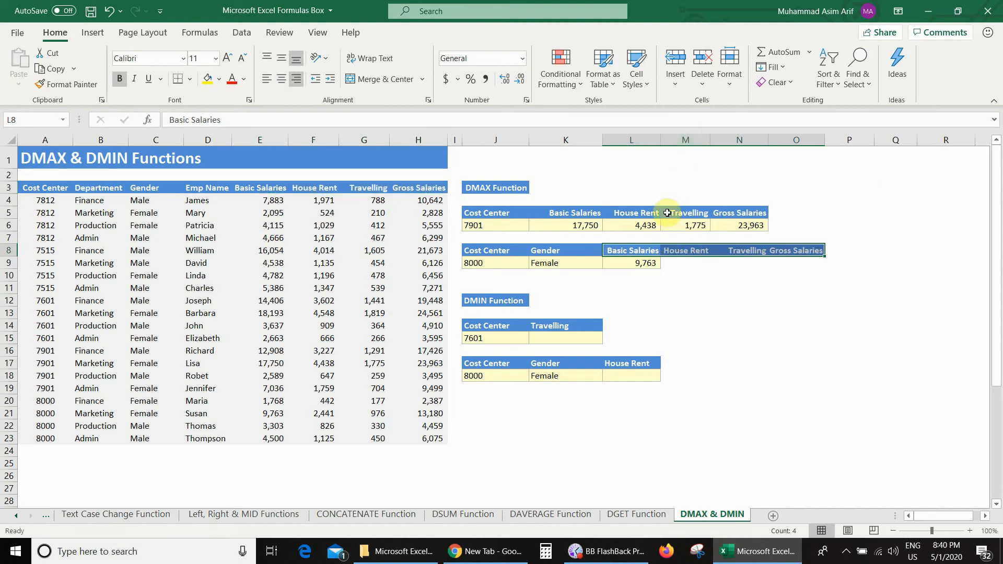
Clear L9 and start a new DMAX formula there with the absolute range $A$3:$H$23 as its database
{"action": "key", "text": "Down"}
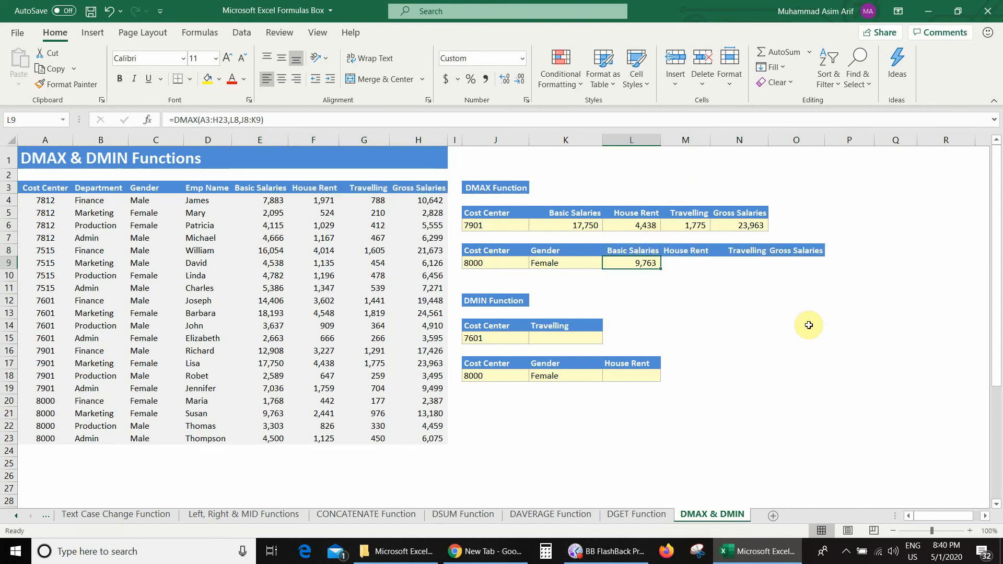
{"action": "key", "text": "Delete"}
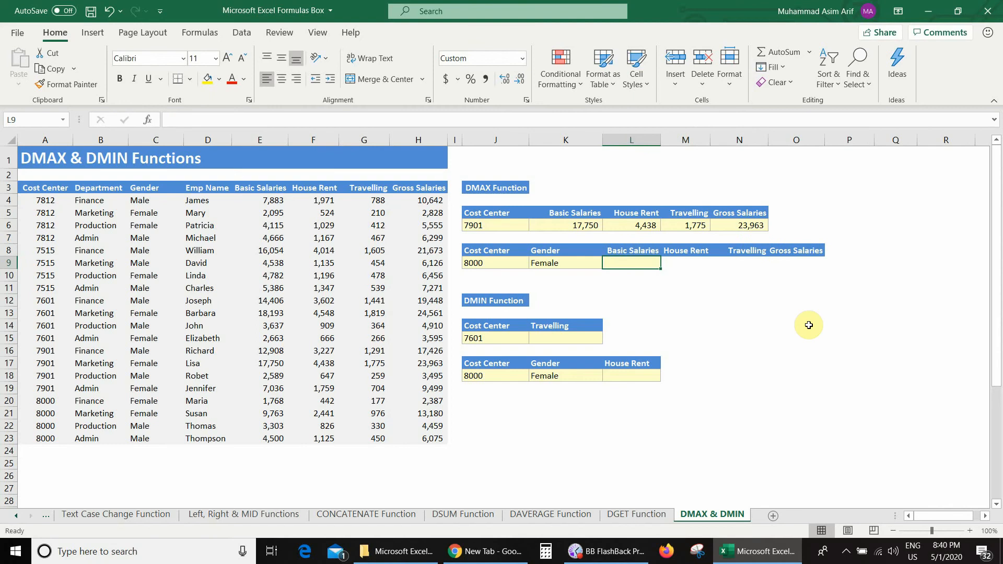
{"action": "type", "text": "=dmax("}
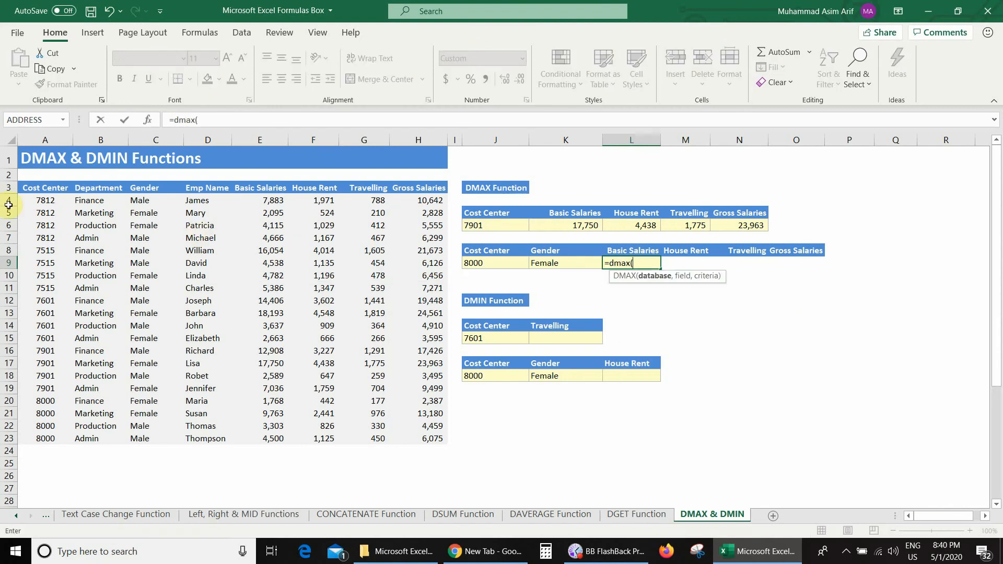
{"action": "left_click", "coordinate": [42, 231]}
{"action": "key", "text": "ctrl+shift+Right"}
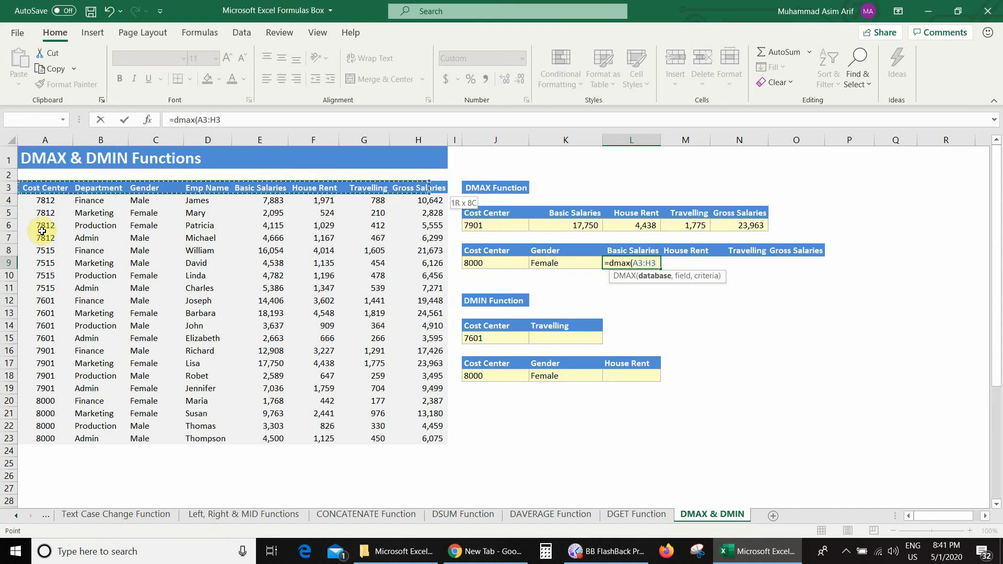
{"action": "key", "text": "ctrl+shift+Down"}
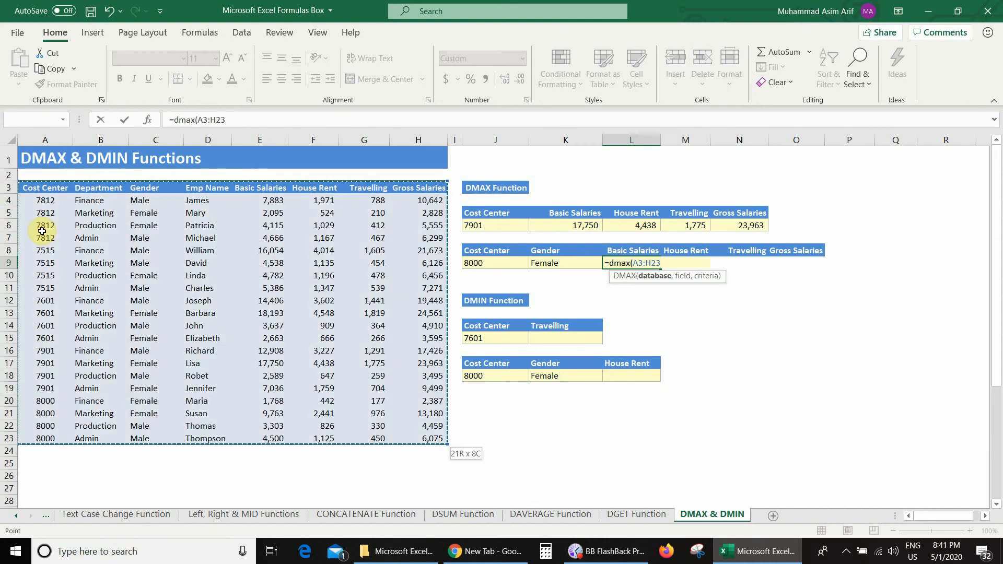
{"action": "key", "text": "F4"}
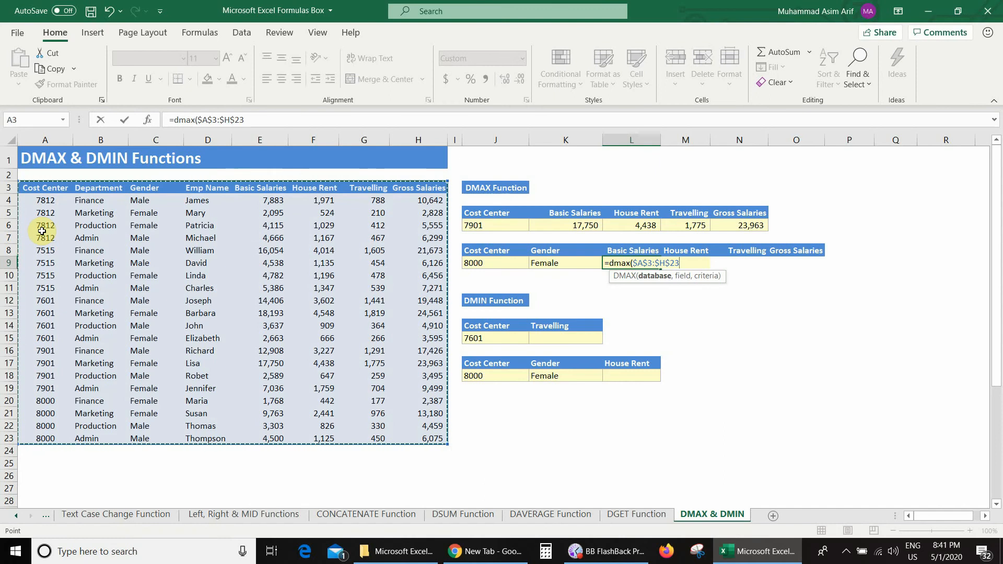
{"action": "type", "text": ","}
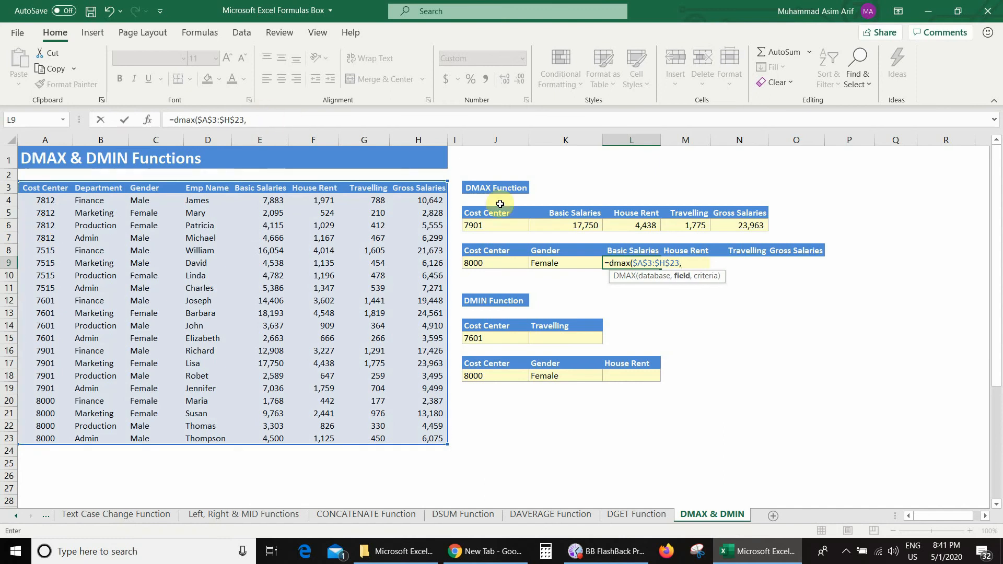
Complete L9's DMAX formula with header L8 as the field and the absolute range $J$8:$K$9 as the criteria
{"action": "left_click", "coordinate": [611, 247]}
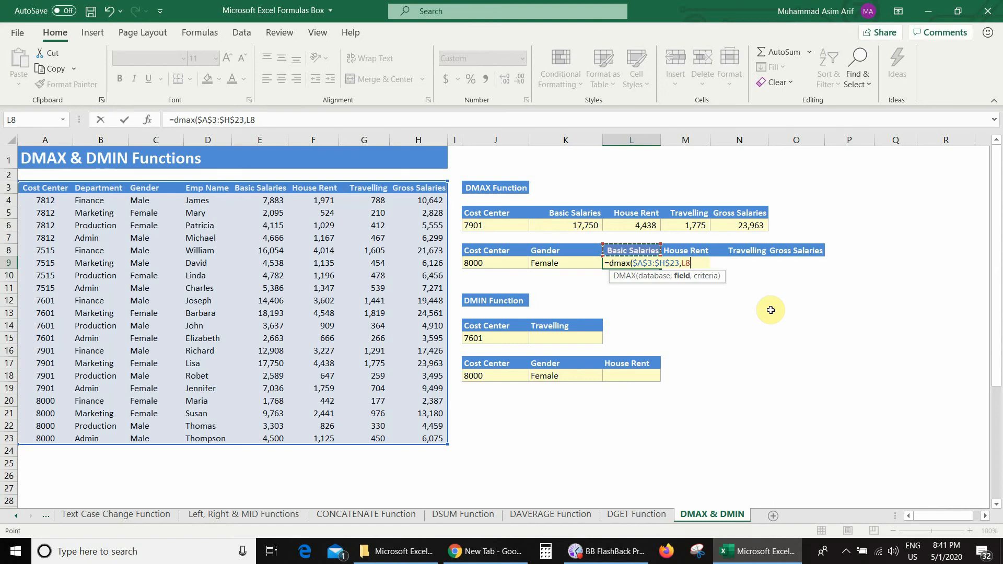
{"action": "type", "text": ","}
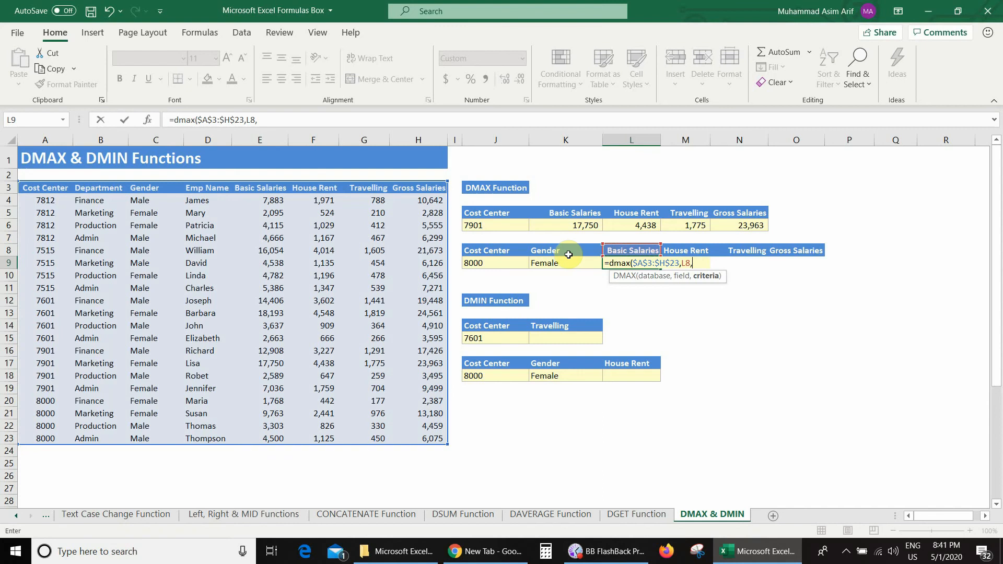
{"action": "left_click_drag", "start_coordinate": [470, 250], "coordinate": [549, 264]}
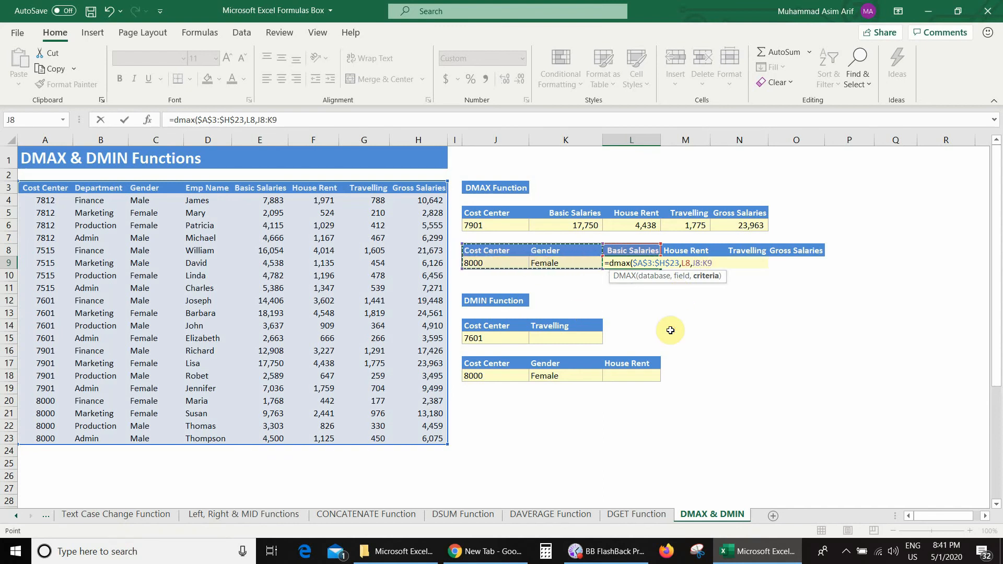
{"action": "key", "text": "F4"}
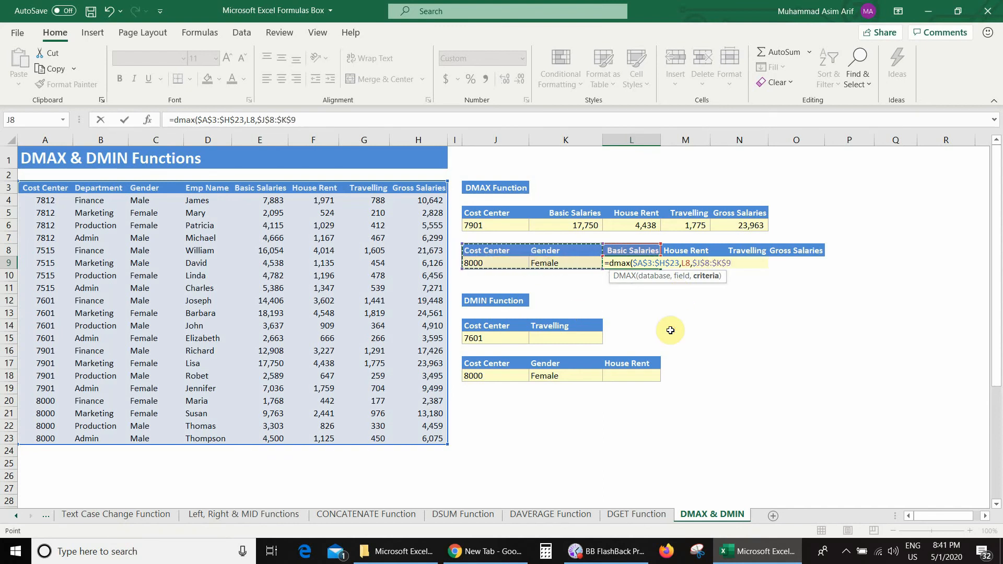
{"action": "type", "text": ")"}
{"action": "key", "text": "Return"}
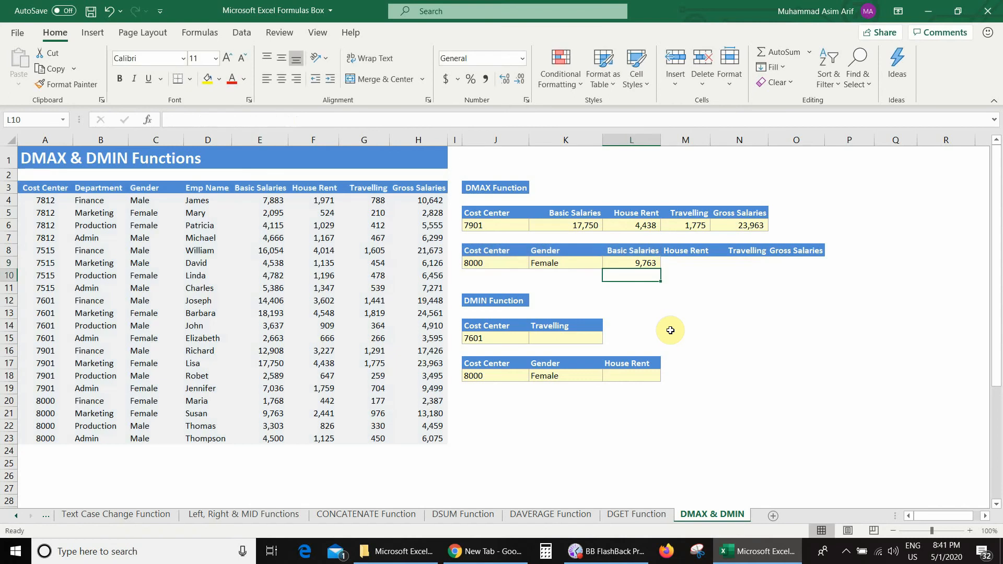
Copy the DMAX formula from L9 across to M9:O9 and check the copied formula in M9
{"action": "key", "text": "Up"}
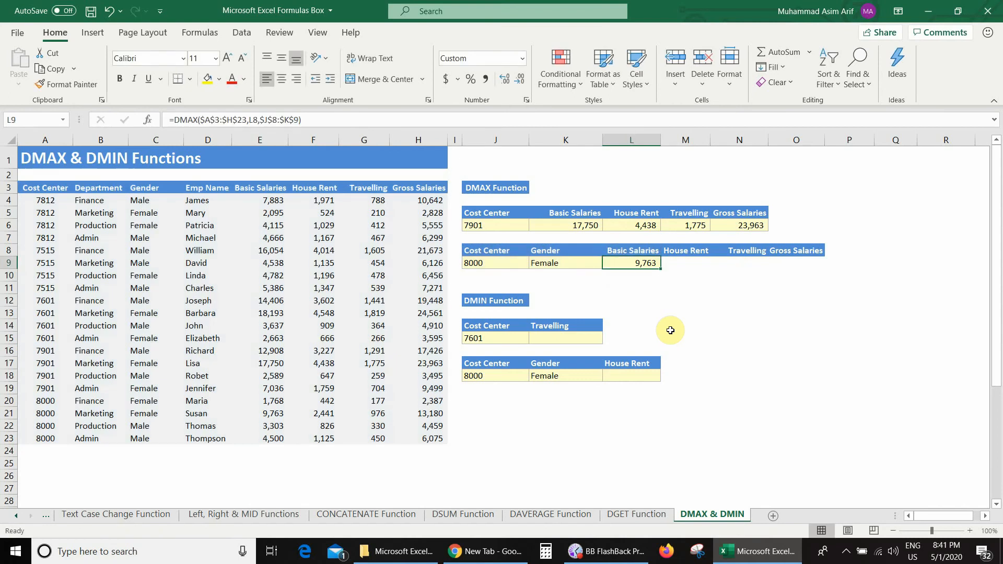
{"action": "key", "text": "ctrl+c"}
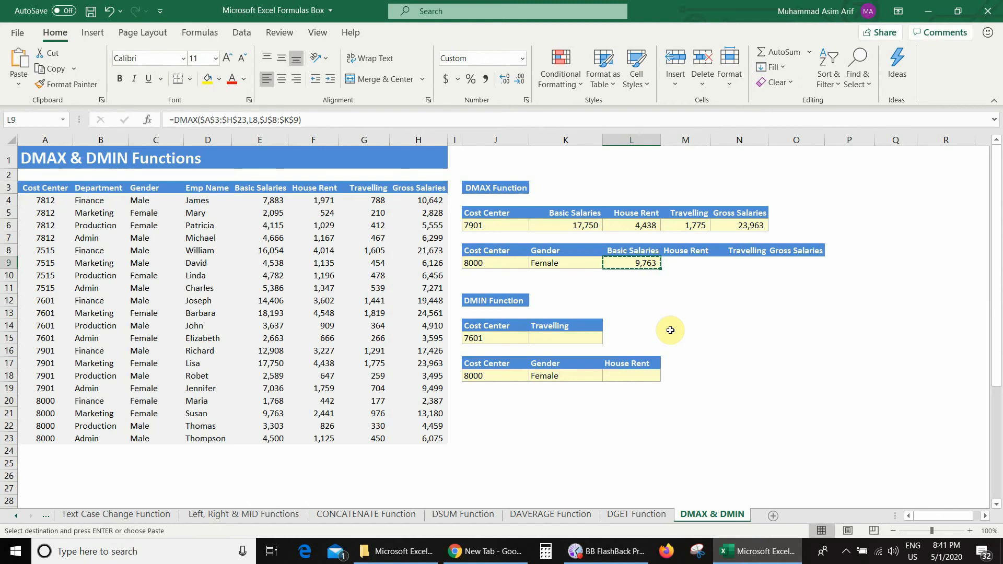
{"action": "key", "text": "shift+Right"}
{"action": "key", "text": "shift+Right"}
{"action": "key", "text": "shift+Right"}
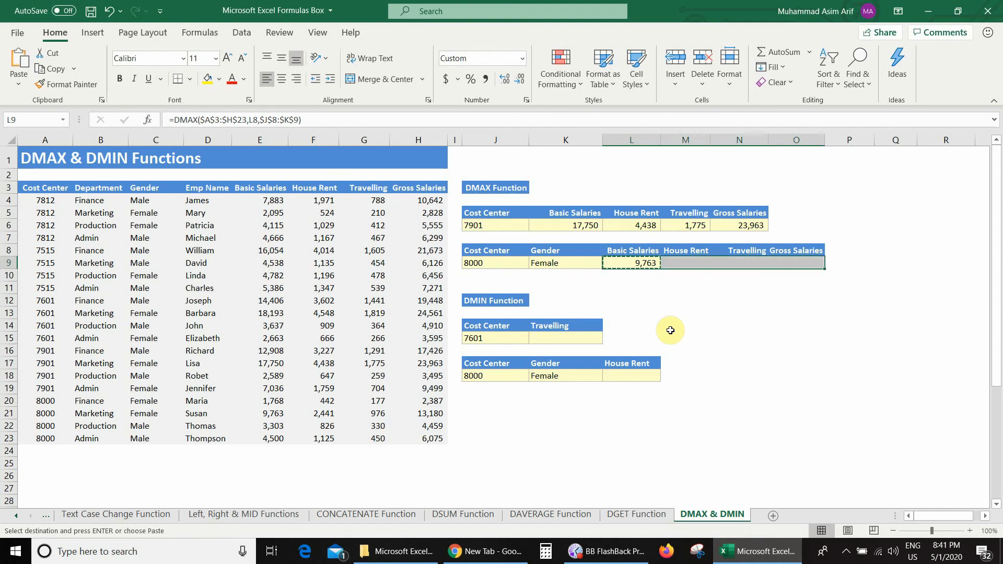
{"action": "key", "text": "ctrl+v"}
{"action": "key", "text": "Escape"}
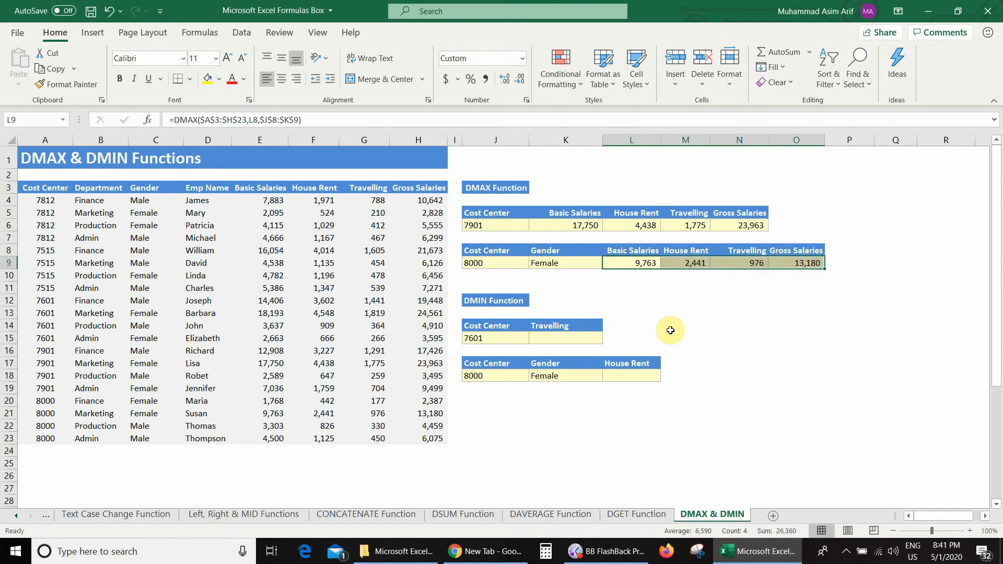
{"action": "key", "text": "Right"}
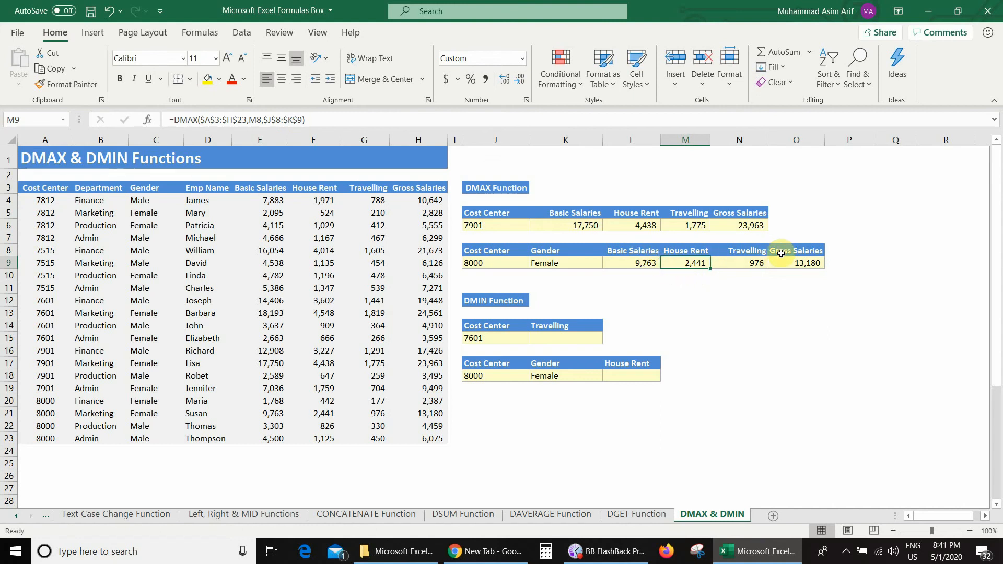
Change the gender criterion in K9 of the second DMAX block to Male
{"action": "left_click", "coordinate": [509, 264]}
{"action": "left_click", "coordinate": [555, 263]}
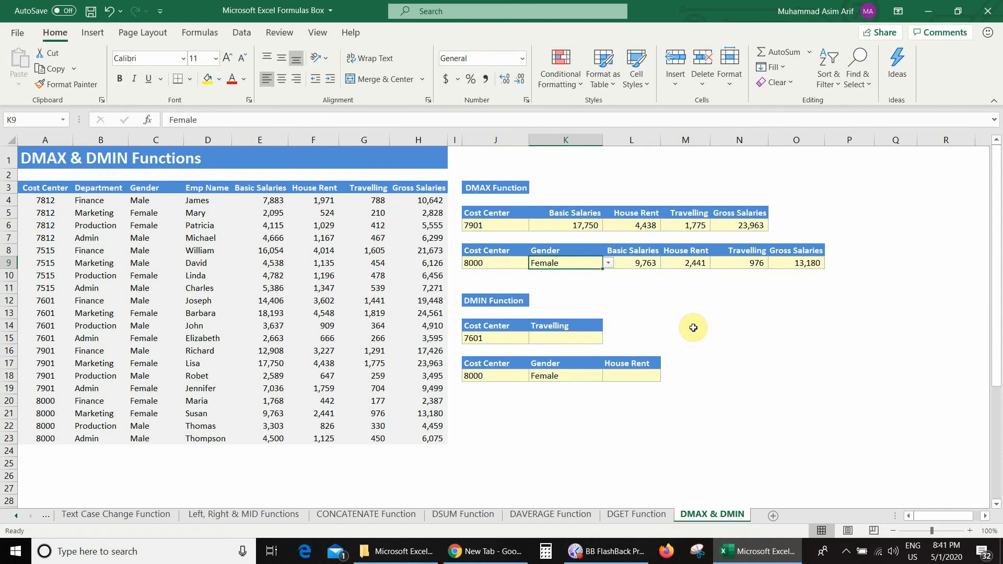
{"action": "left_click", "coordinate": [608, 263]}
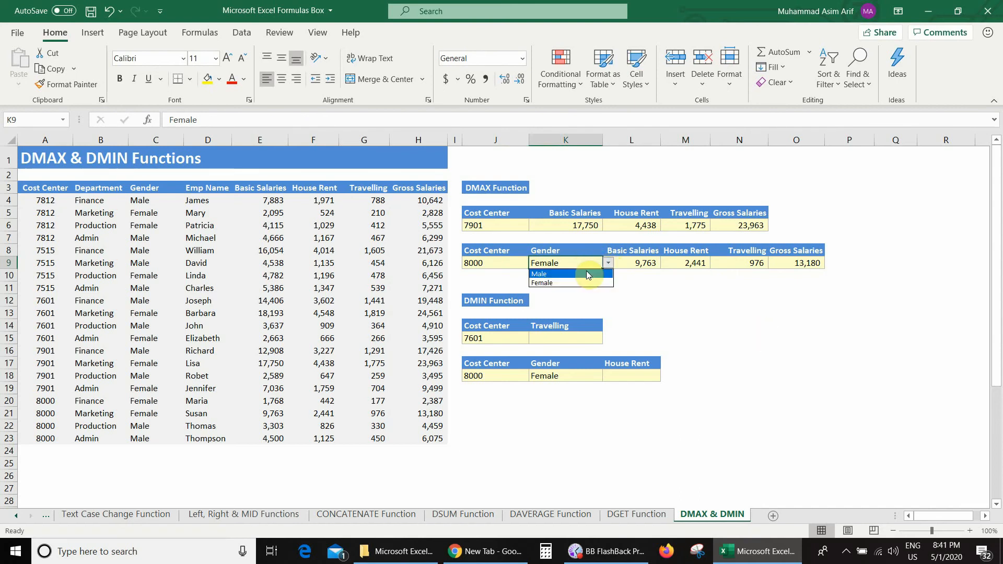
{"action": "left_click", "coordinate": [586, 271]}
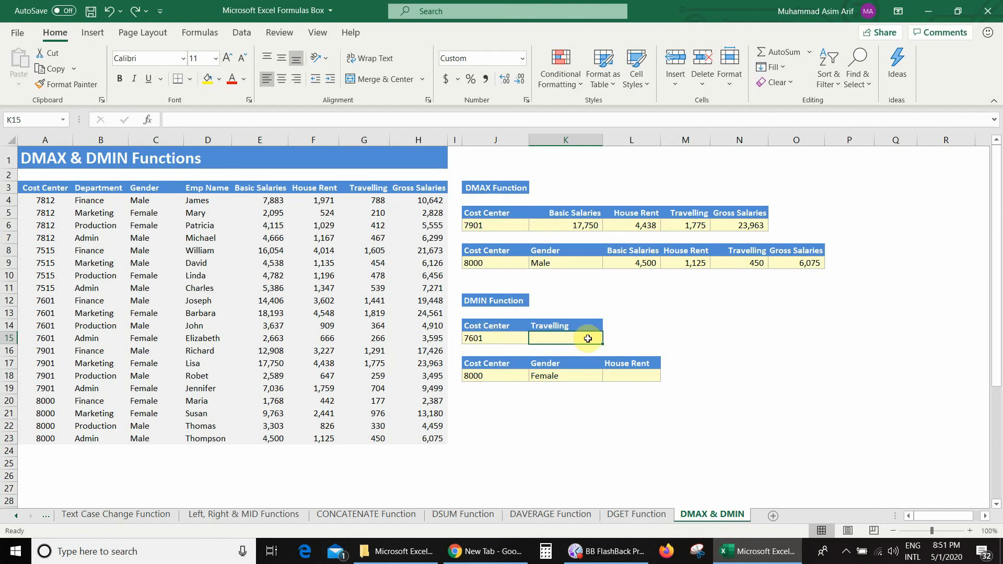
Start a DMIN formula in K15 with the range A3:H23 as its database
{"action": "type", "text": "=dmin"}
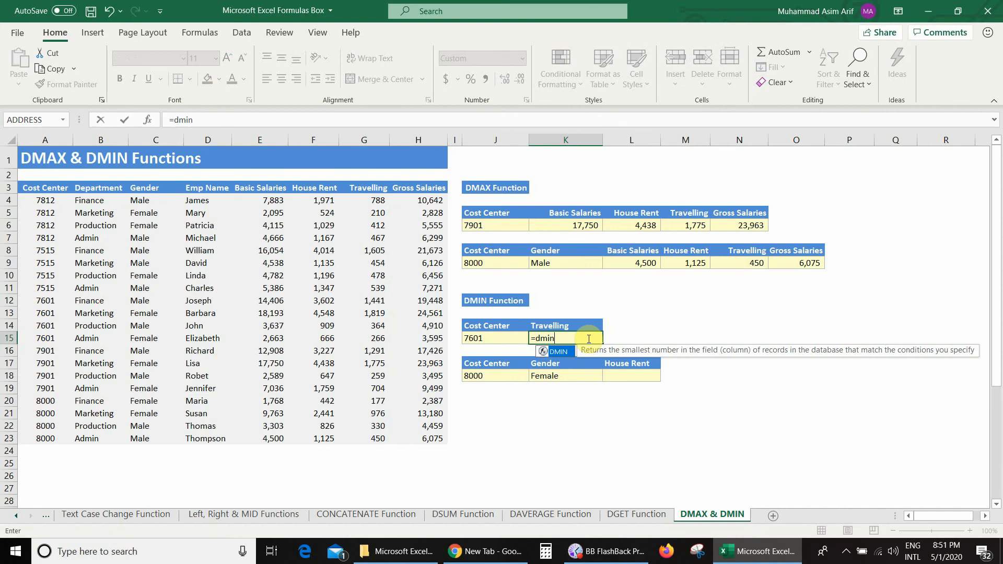
{"action": "type", "text": "("}
{"action": "key", "text": "Left"}
{"action": "key", "text": "ctrl+Left"}
{"action": "key", "text": "ctrl+Left"}
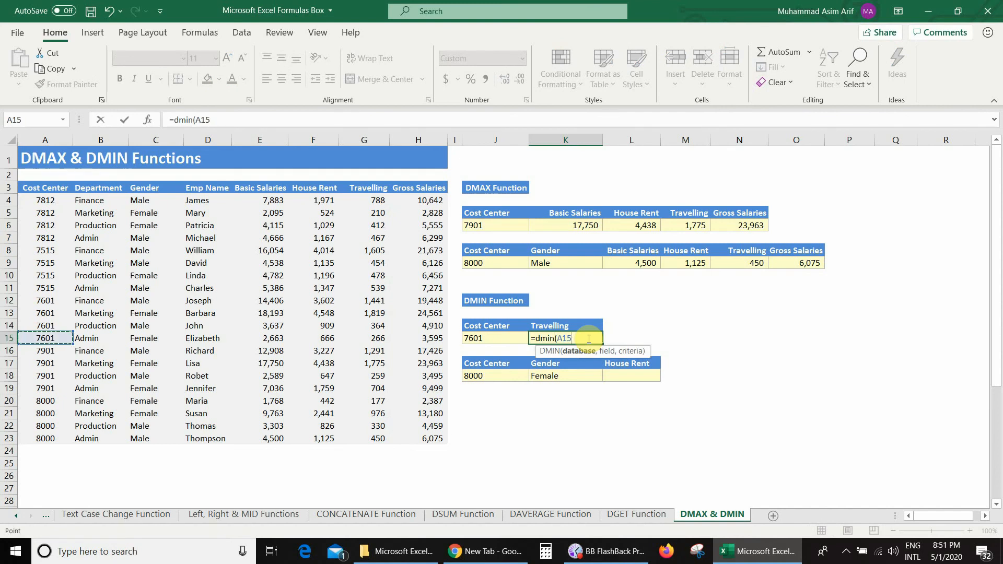
{"action": "key", "text": "ctrl+Up"}
{"action": "key", "text": "ctrl+shift+Right"}
{"action": "key", "text": "ctrl+shift+Down"}
{"action": "type", "text": ","}
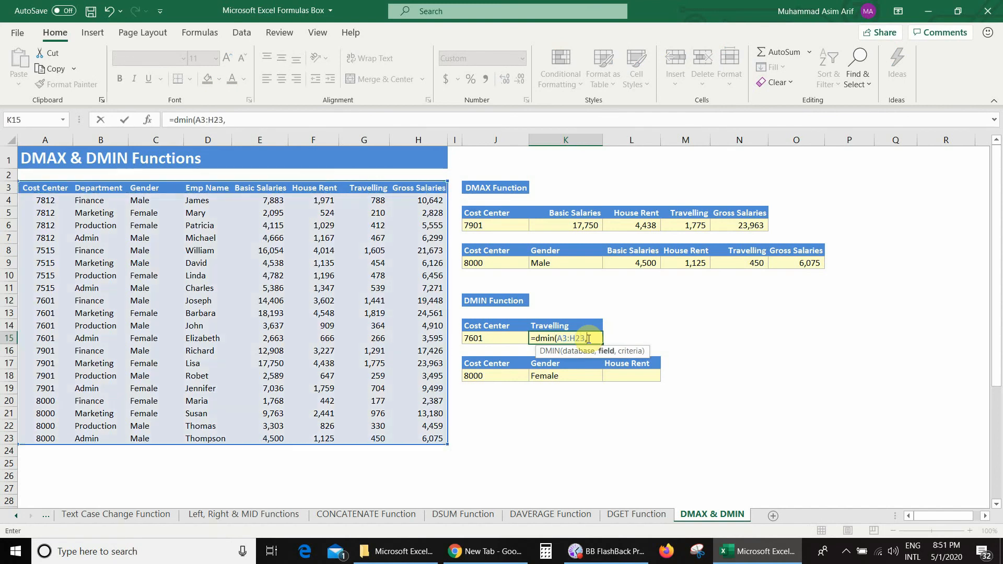
Complete K15's DMIN formula with field K14 and criteria J14:J15, and check the result against the Travelling figures of cost center 7601
{"action": "key", "text": "Up"}
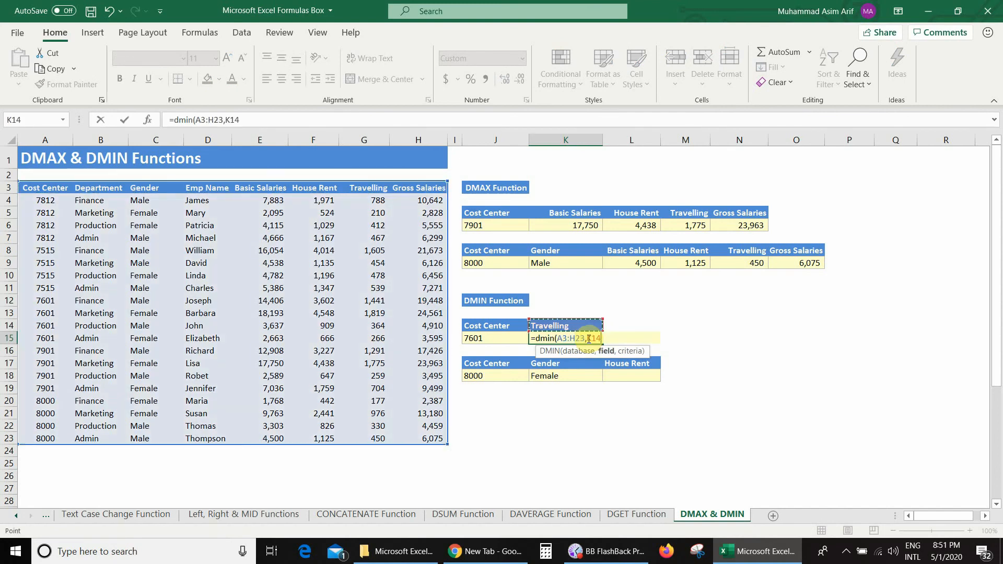
{"action": "type", "text": ","}
{"action": "key", "text": "Left"}
{"action": "key", "text": "Up"}
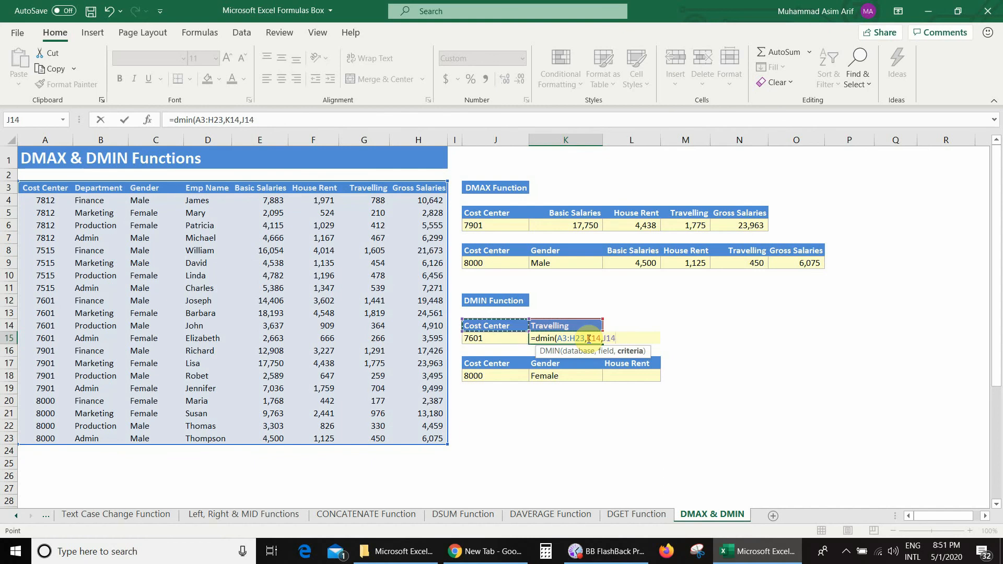
{"action": "key", "text": "shift+Down"}
{"action": "type", "text": ")"}
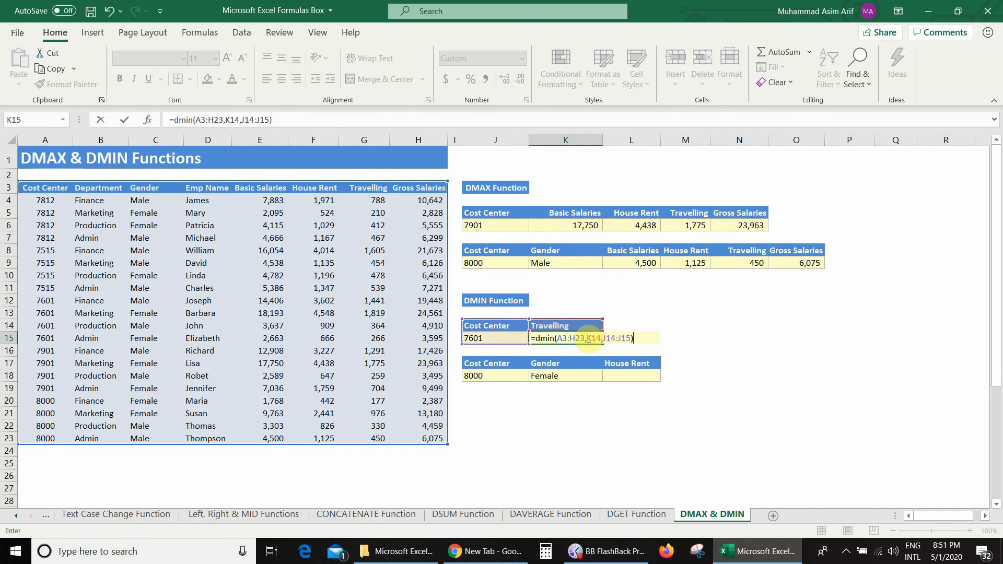
{"action": "key", "text": "Return"}
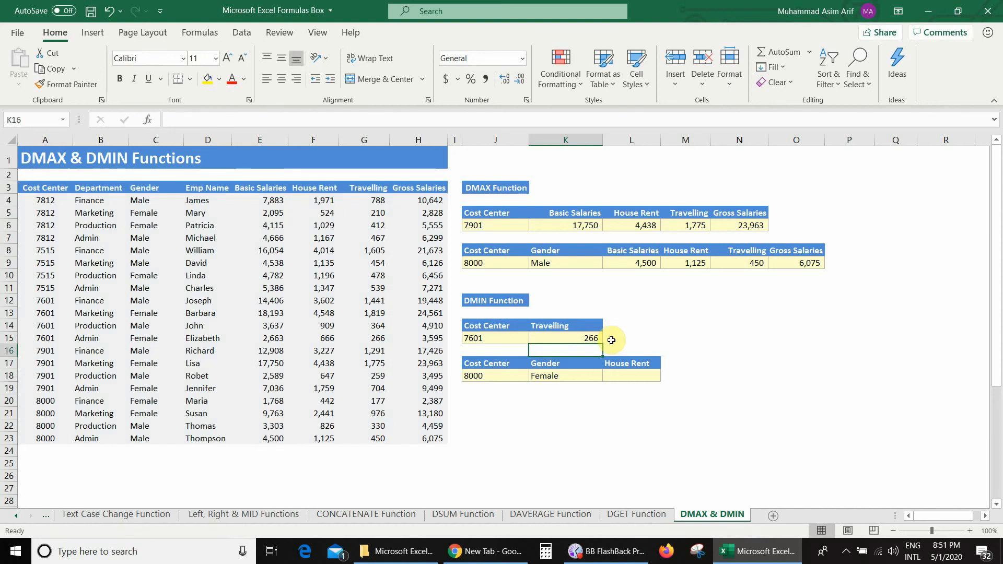
{"action": "left_click_drag", "start_coordinate": [46, 302], "coordinate": [47, 338]}
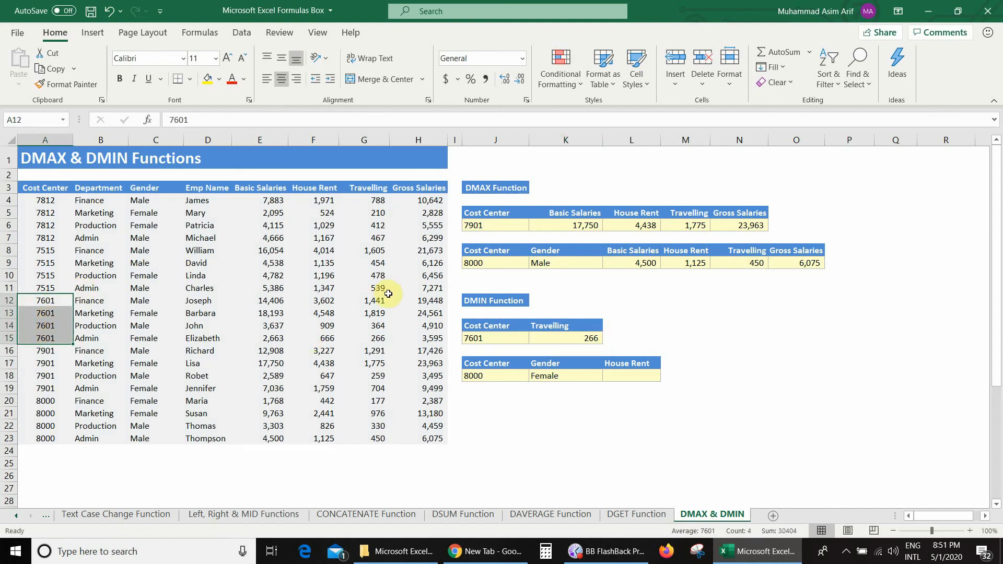
{"action": "left_click_drag", "start_coordinate": [374, 301], "coordinate": [385, 339]}
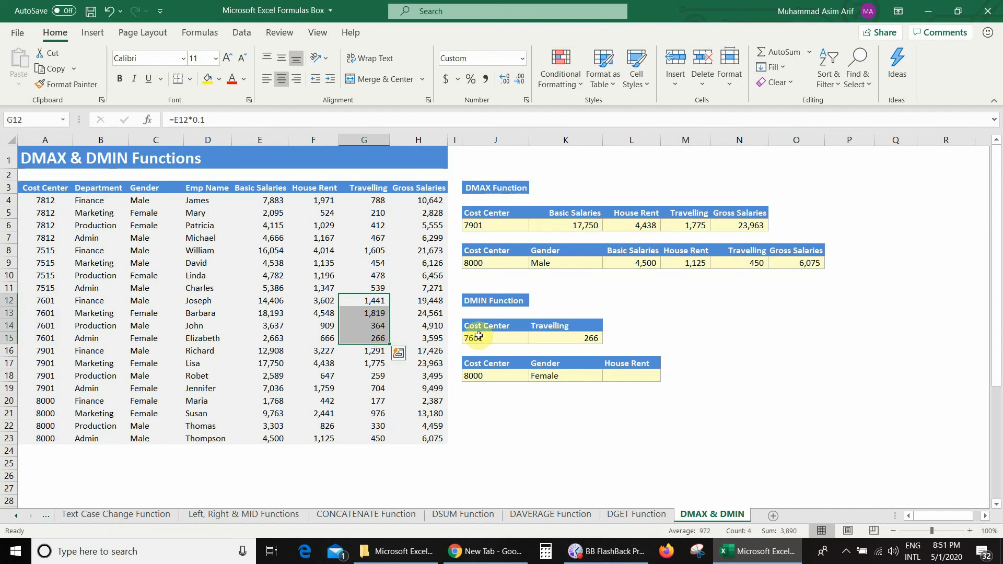
{"action": "left_click", "coordinate": [541, 338]}
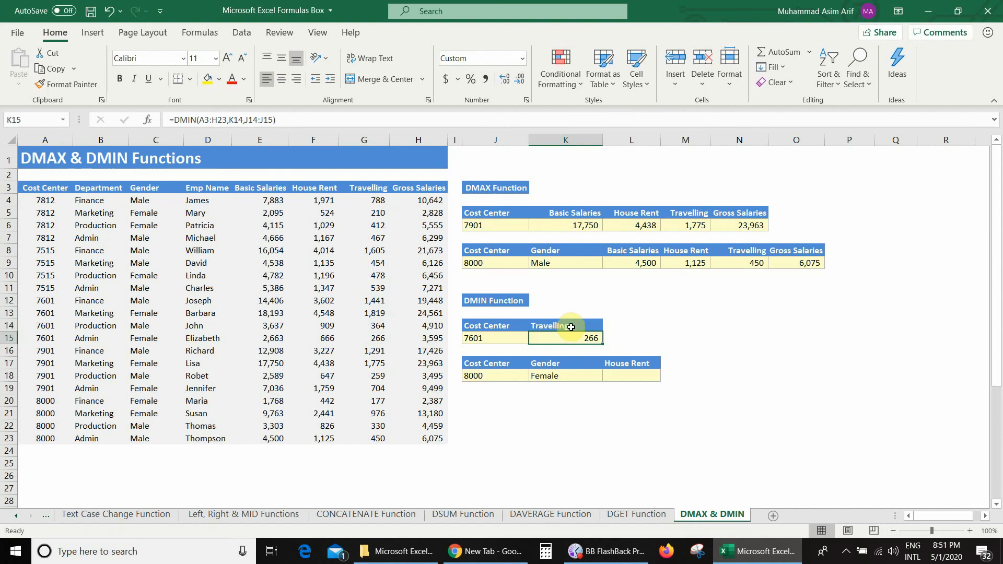
Change the field header in K14 to Gross Salaries and compare the DMIN result with the matching gross salary in the table
{"action": "left_click", "coordinate": [596, 326]}
{"action": "left_click", "coordinate": [608, 326]}
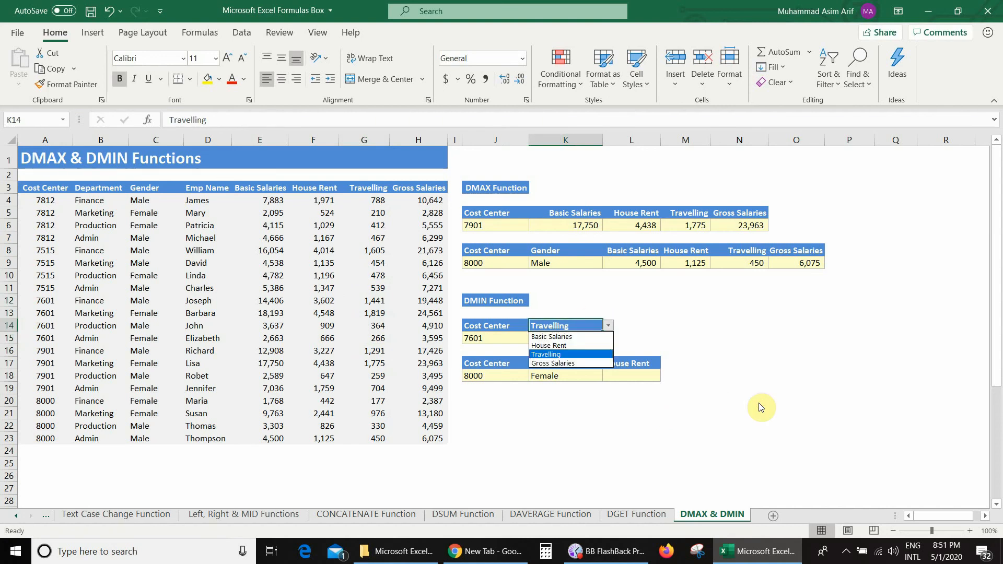
{"action": "left_click", "coordinate": [579, 363]}
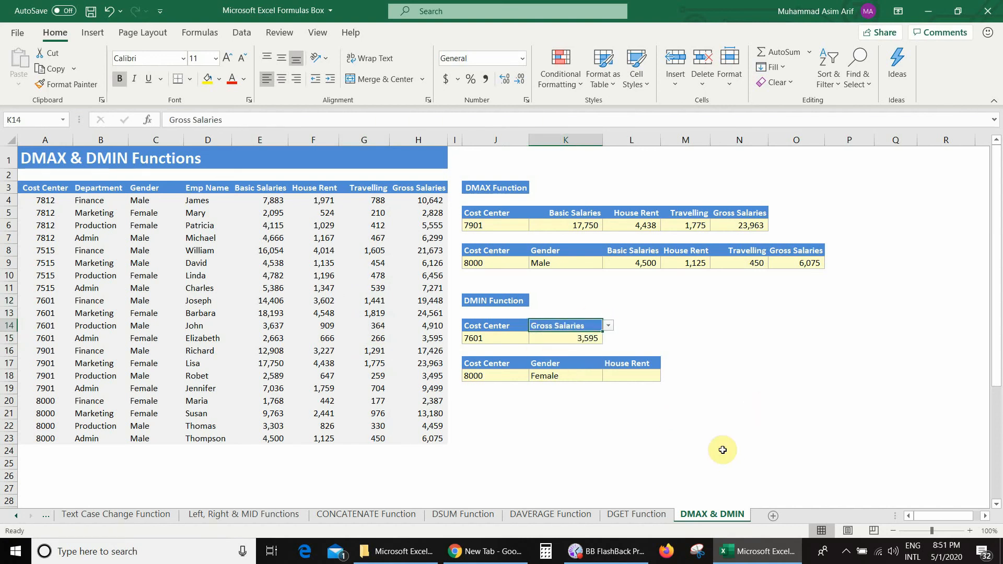
{"action": "left_click", "coordinate": [562, 341]}
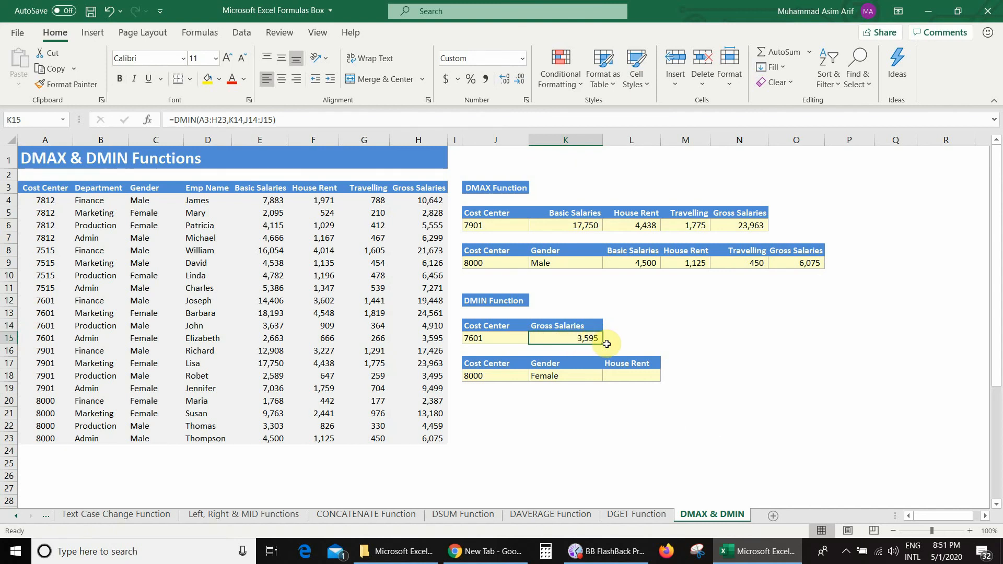
{"action": "left_click", "coordinate": [434, 340]}
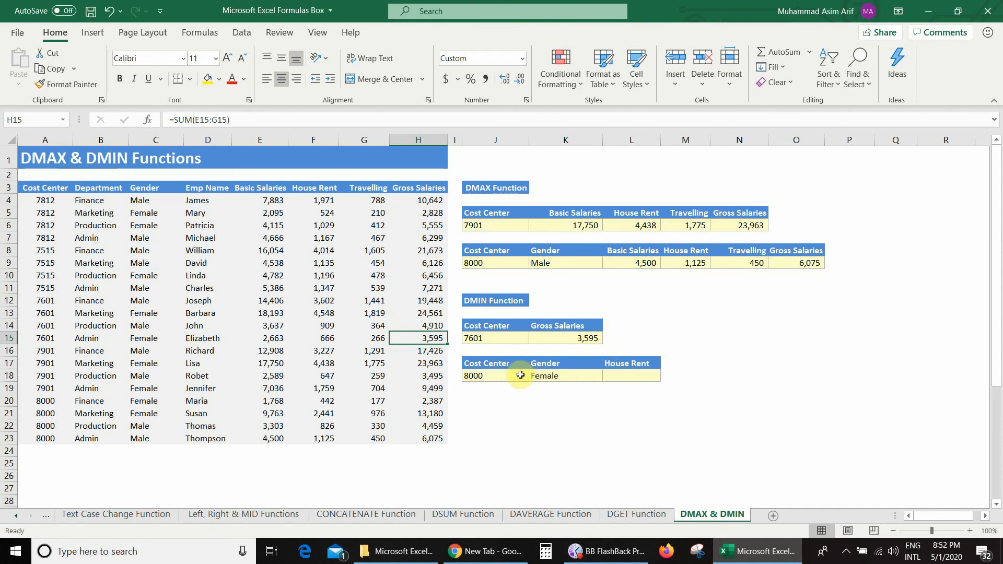
Review the cost center and gender criteria in J17:K18, and start a DMIN formula in L18 with A3:H23 as its database
{"action": "left_click", "coordinate": [515, 375]}
{"action": "left_click", "coordinate": [560, 375]}
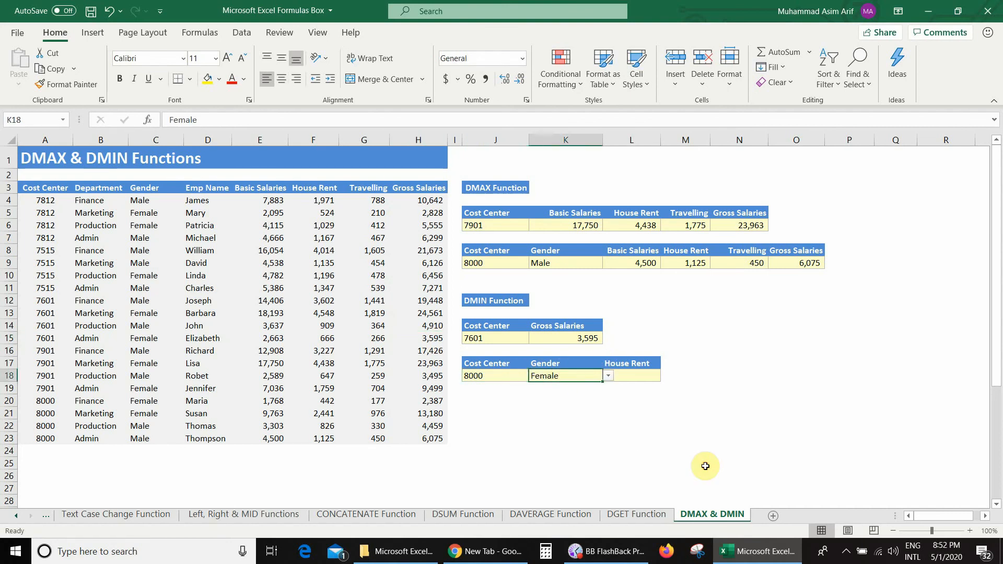
{"action": "left_click", "coordinate": [638, 376]}
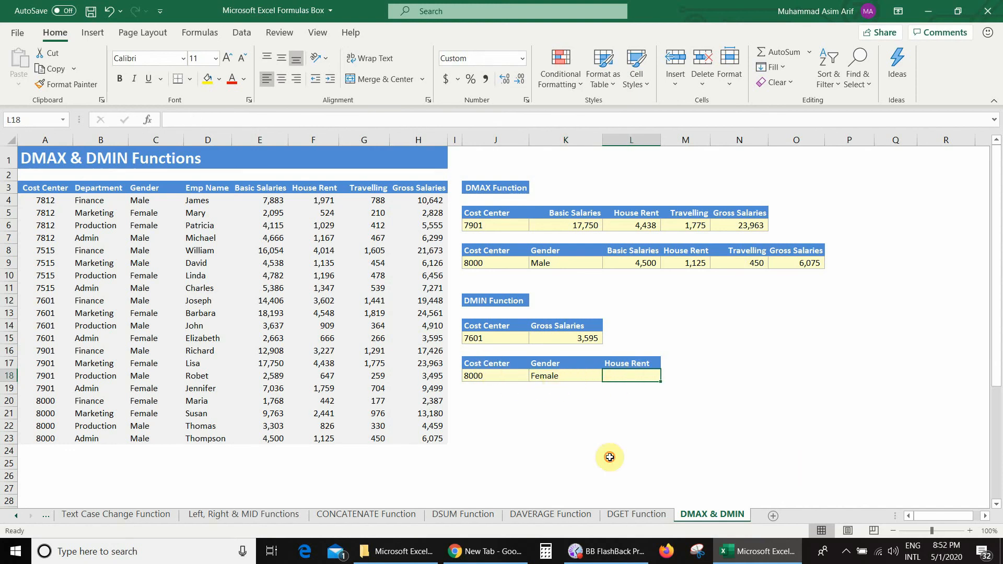
{"action": "left_click_drag", "start_coordinate": [473, 364], "coordinate": [542, 376]}
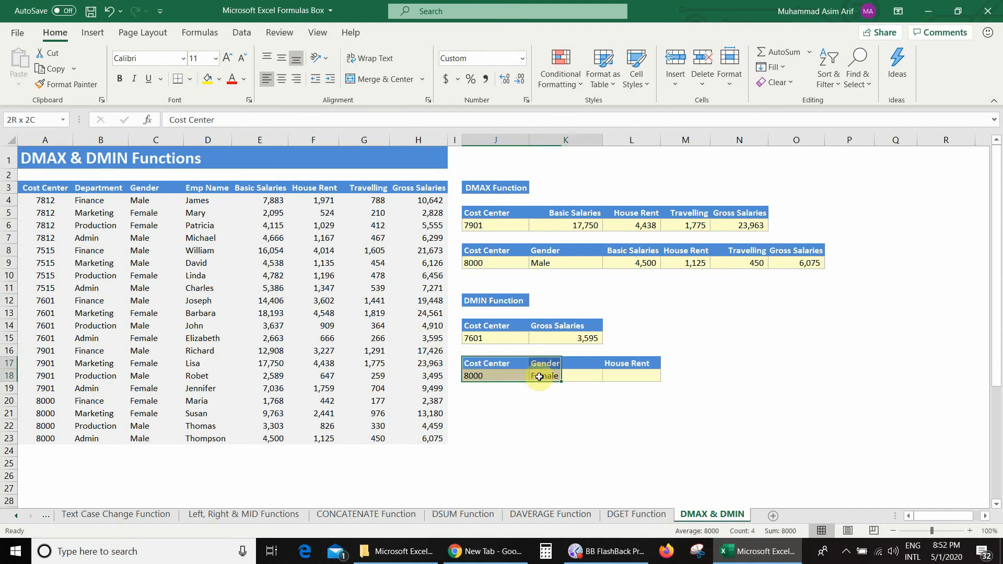
{"action": "left_click", "coordinate": [612, 374]}
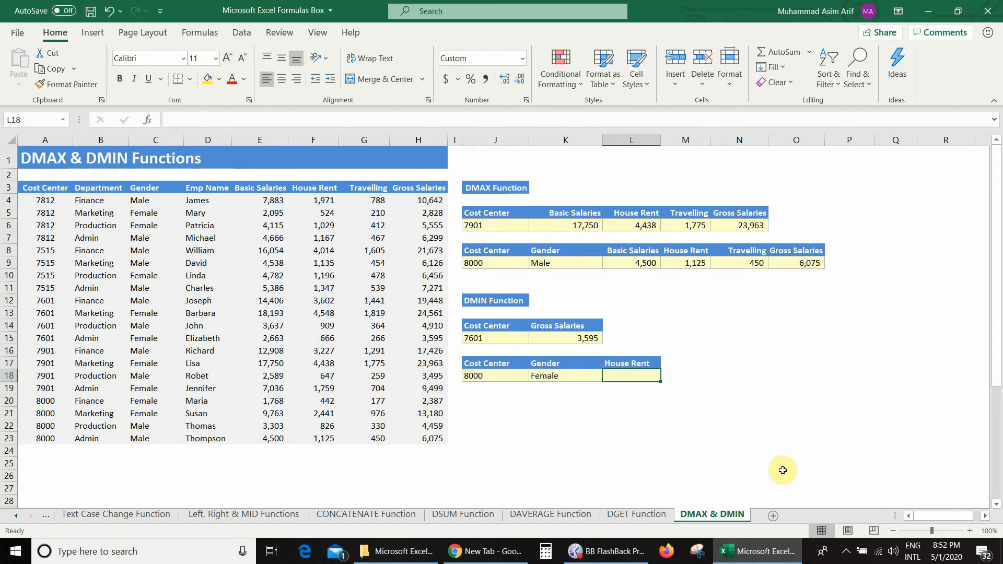
{"action": "type", "text": "=dmin("}
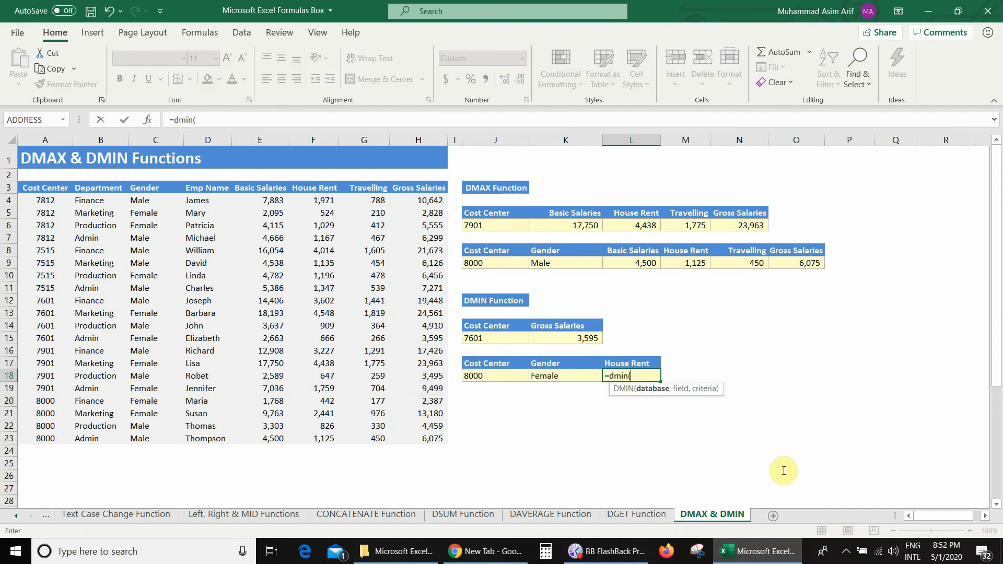
{"action": "left_click", "coordinate": [49, 187]}
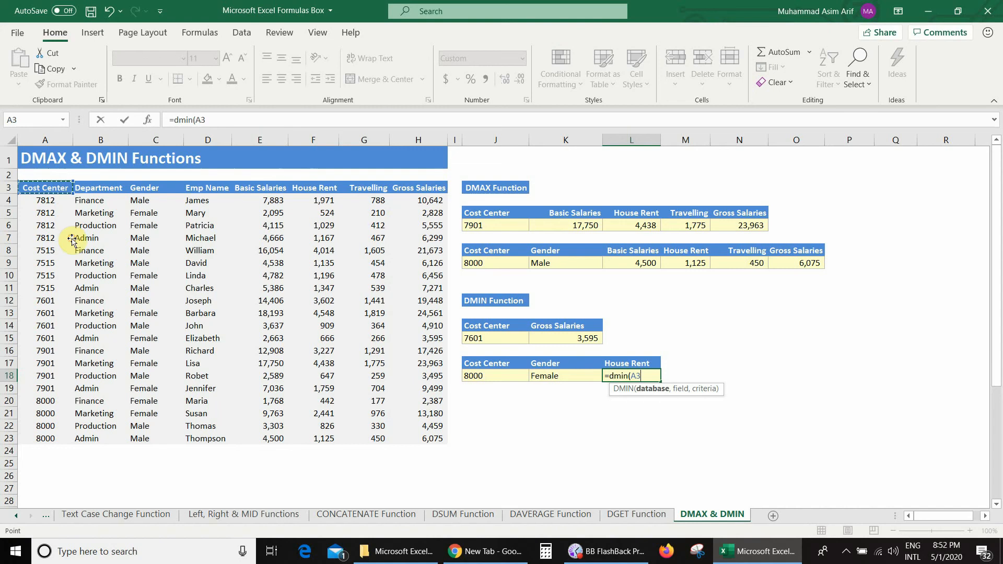
{"action": "key", "text": "ctrl+shift+Right"}
{"action": "key", "text": "ctrl+shift+Down"}
{"action": "type", "text": ","}
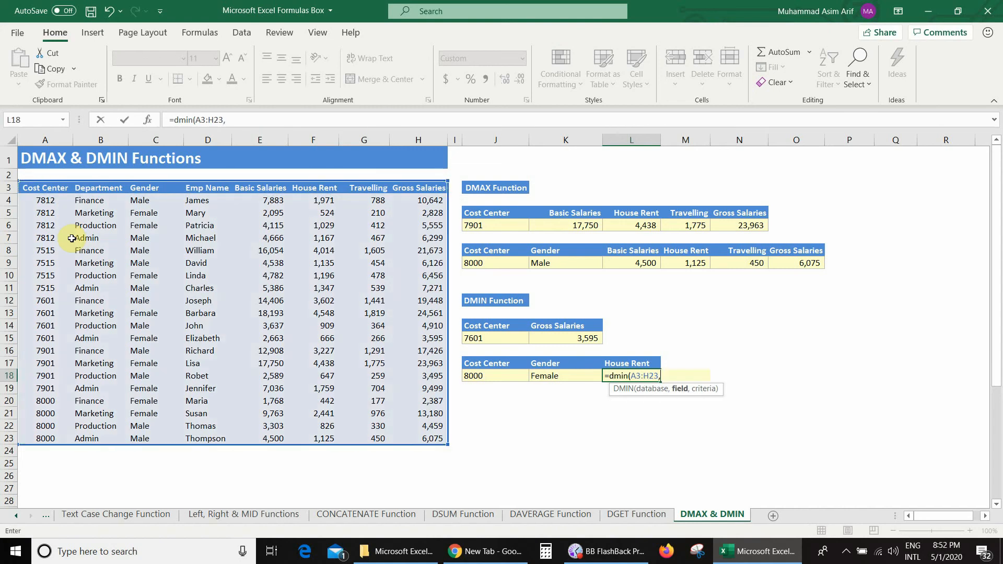
Complete L18's DMIN formula with field L17 and criteria J17:K18, and check it against the House Rent of females in cost center 8000
{"action": "key", "text": "Up"}
{"action": "type", "text": ","}
{"action": "key", "text": "Up"}
{"action": "key", "text": "Left"}
{"action": "key", "text": "Left"}
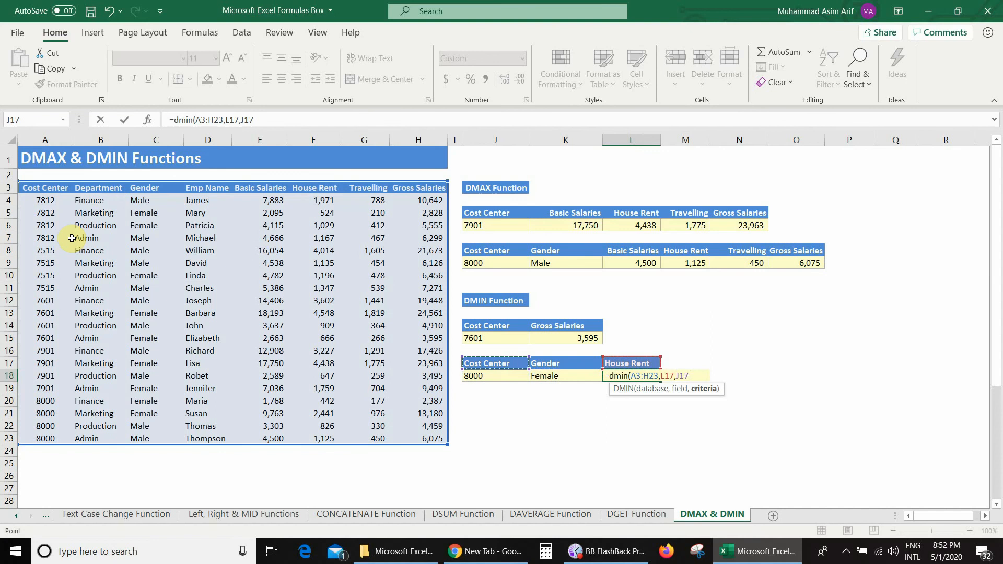
{"action": "key", "text": "shift+Right"}
{"action": "key", "text": "shift+Down"}
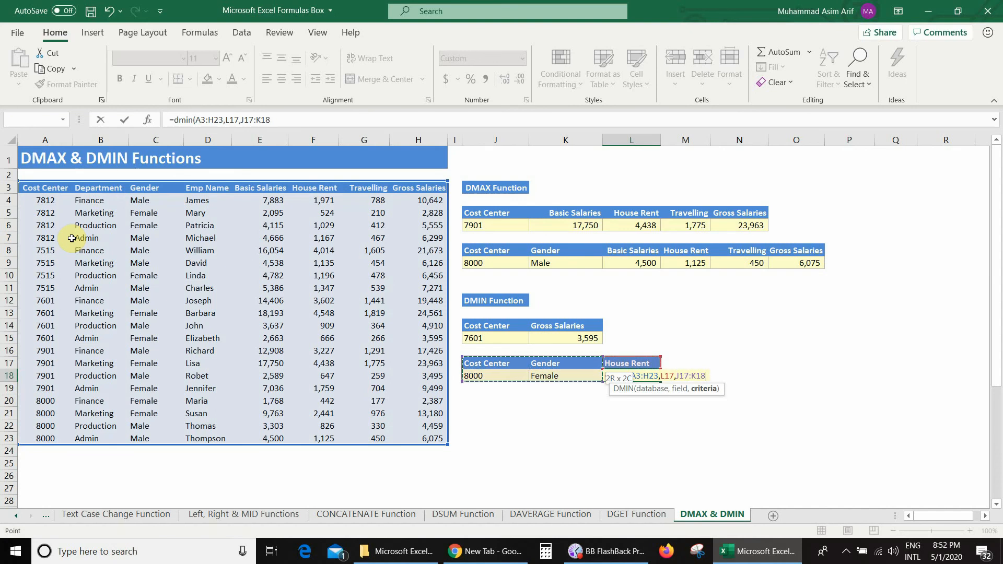
{"action": "type", "text": ")"}
{"action": "key", "text": "Return"}
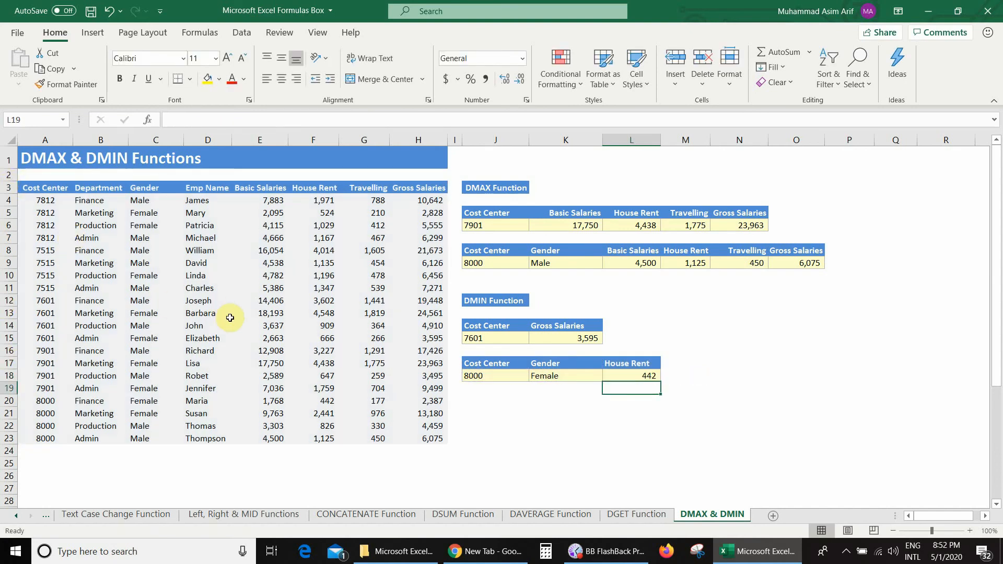
{"action": "key", "text": "Up"}
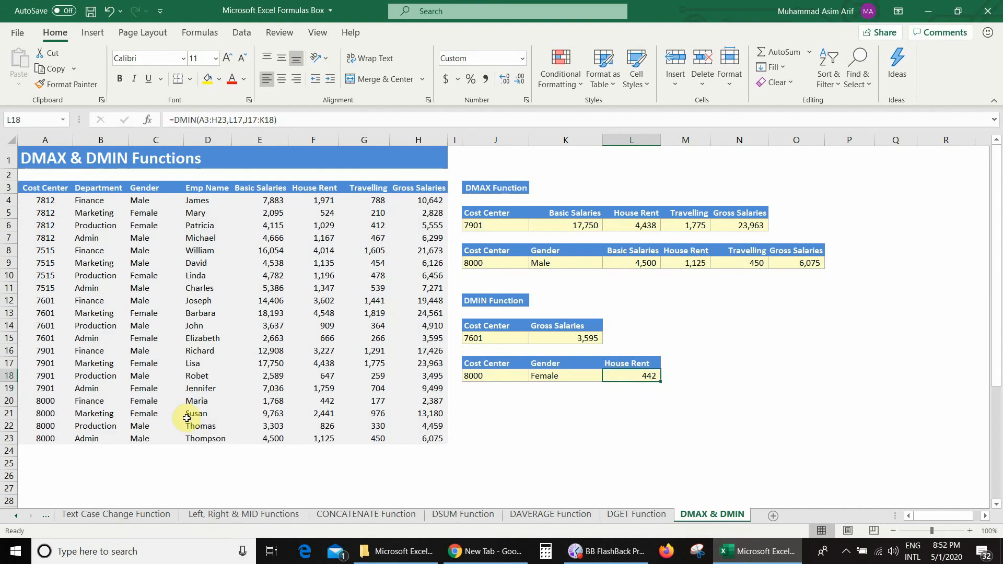
{"action": "left_click_drag", "start_coordinate": [45, 401], "coordinate": [46, 440]}
{"action": "left_click_drag", "start_coordinate": [144, 400], "coordinate": [149, 412]}
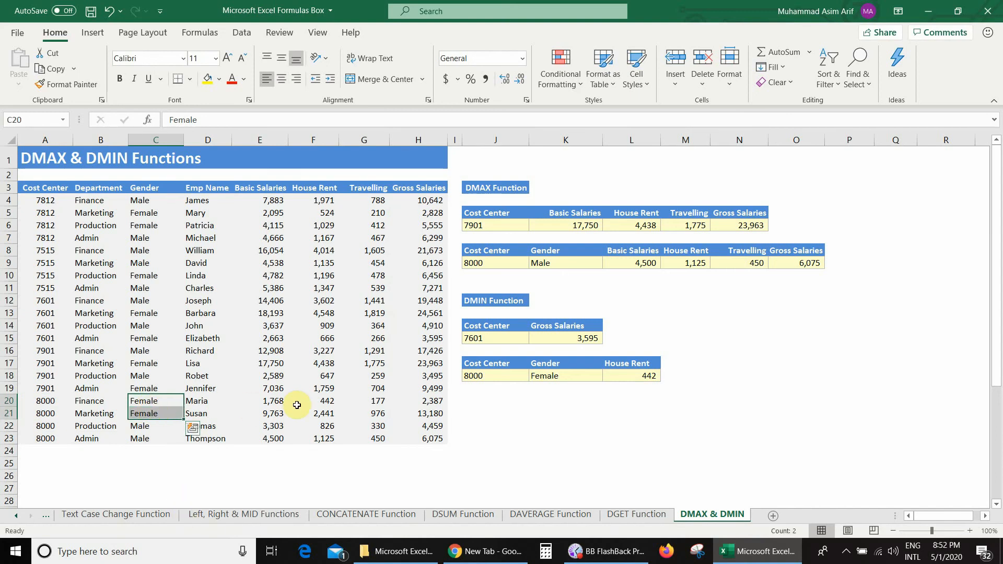
{"action": "left_click", "coordinate": [334, 404]}
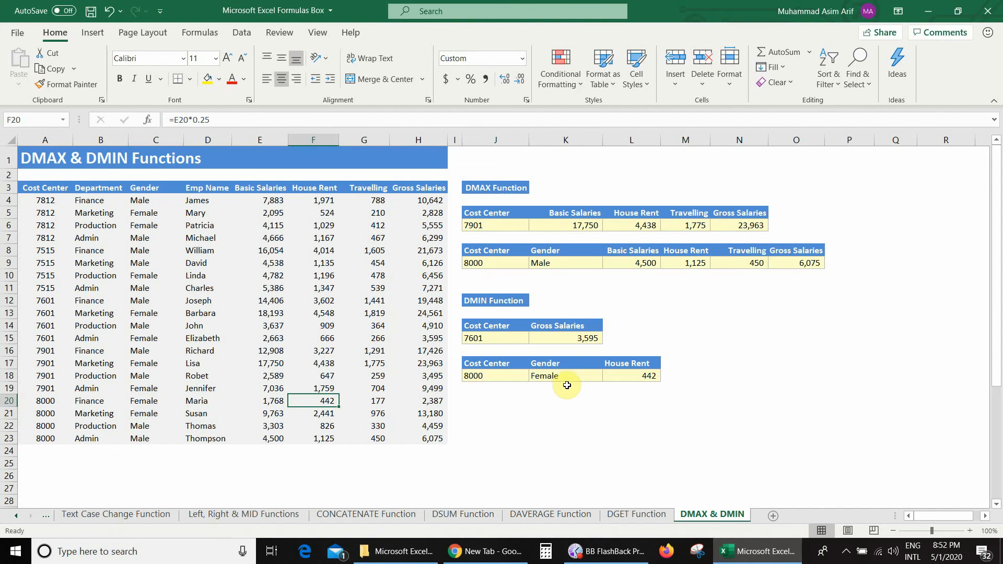
Change the gender criterion in K18 to Male and check the result against the House Rent of males in cost center 8000
{"action": "left_click", "coordinate": [586, 376]}
{"action": "left_click", "coordinate": [608, 375]}
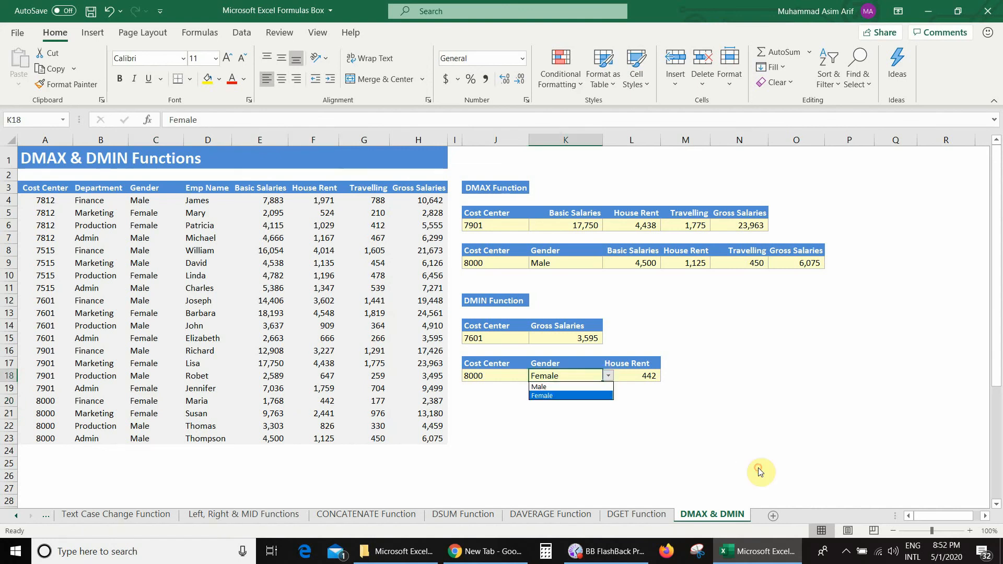
{"action": "left_click", "coordinate": [575, 387]}
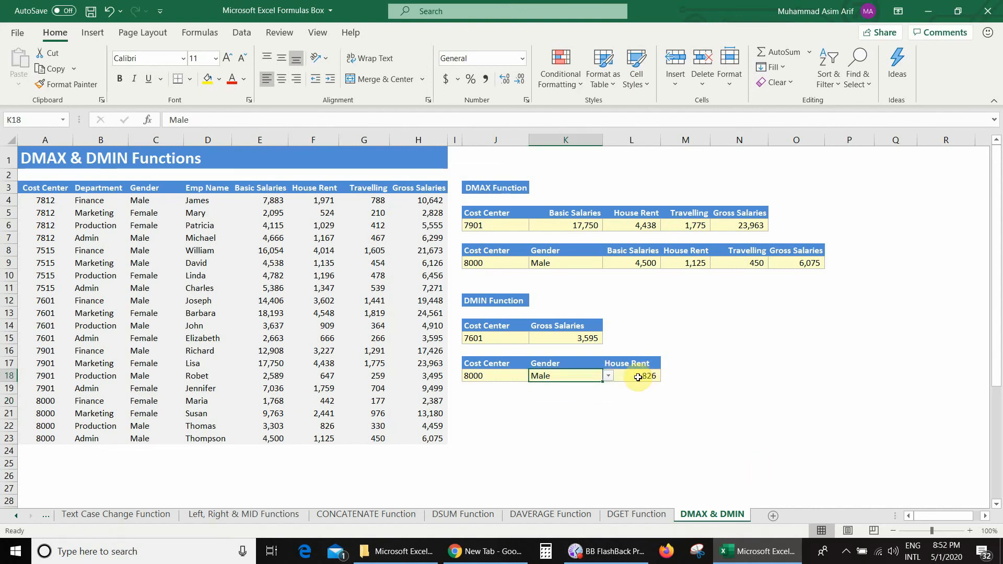
{"action": "key", "text": "Right"}
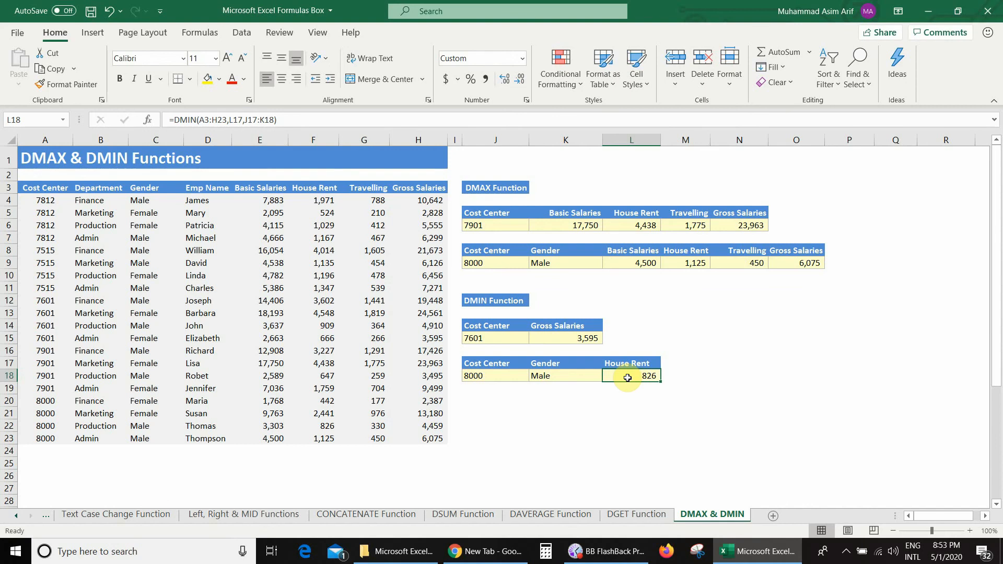
{"action": "left_click_drag", "start_coordinate": [140, 427], "coordinate": [141, 437]}
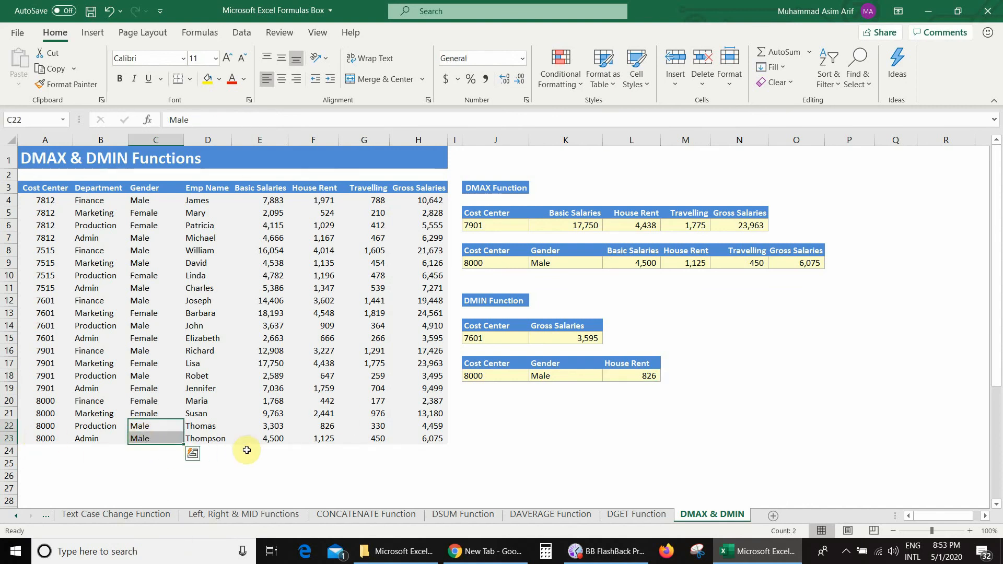
{"action": "left_click", "coordinate": [322, 429]}
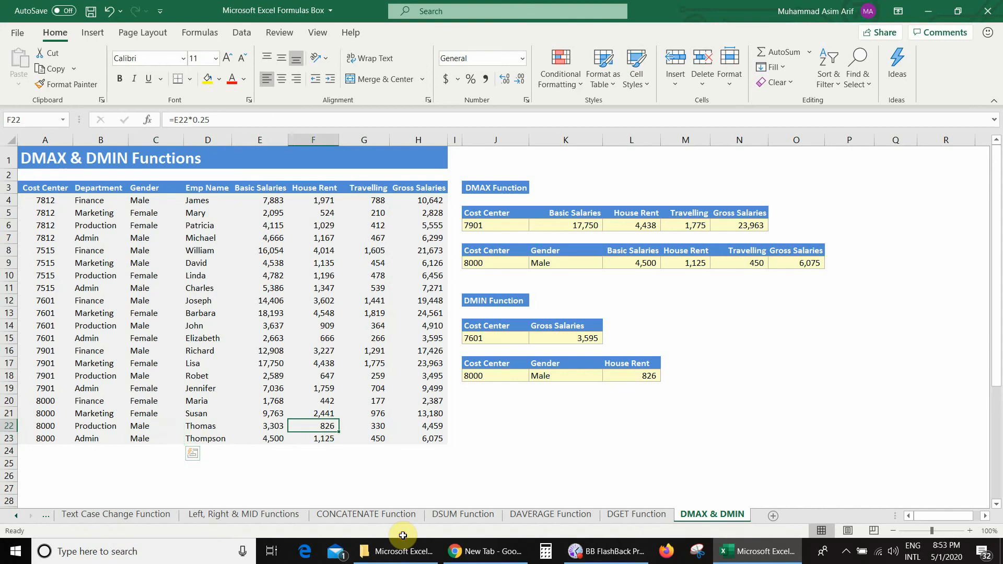
Set the cost center criterion in J18 to 7515 and select the gender criterion beside it
{"action": "left_click", "coordinate": [508, 374]}
{"action": "left_click", "coordinate": [534, 376]}
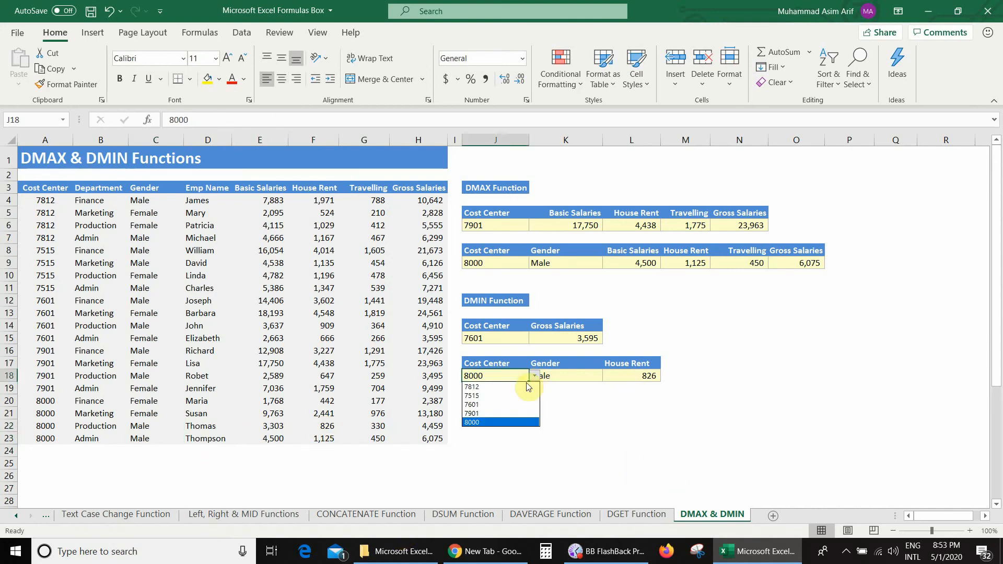
{"action": "left_click", "coordinate": [510, 393]}
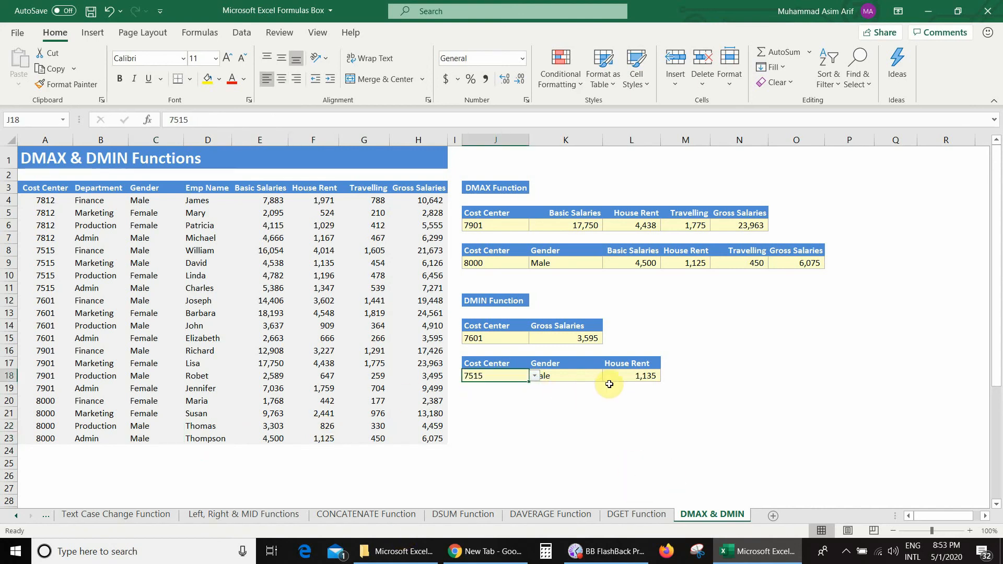
{"action": "left_click", "coordinate": [596, 373]}
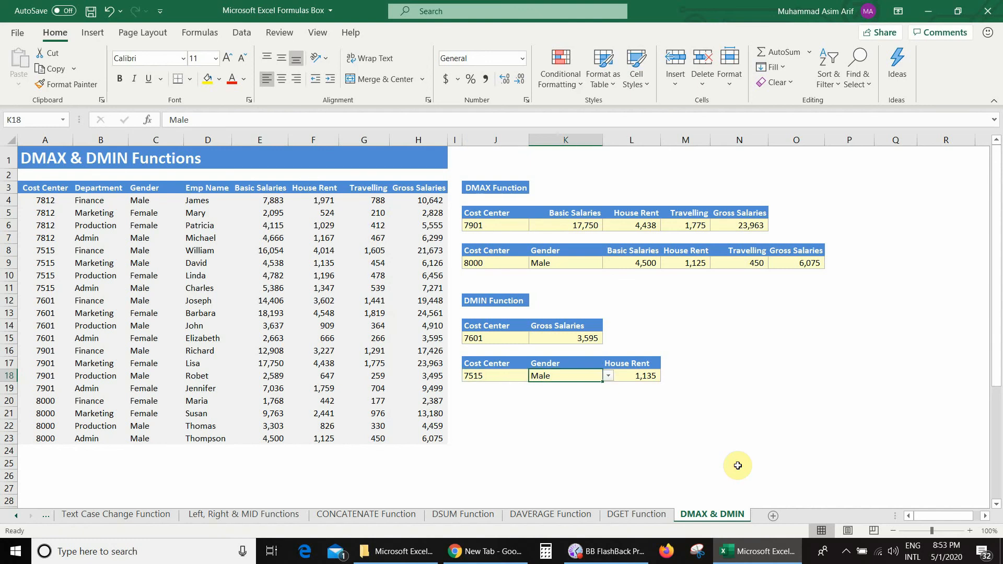
Check L18's DMIN result against the House Rent of males in cost center 7515 in rows 8 to 11
{"action": "left_click_drag", "start_coordinate": [46, 251], "coordinate": [45, 283]}
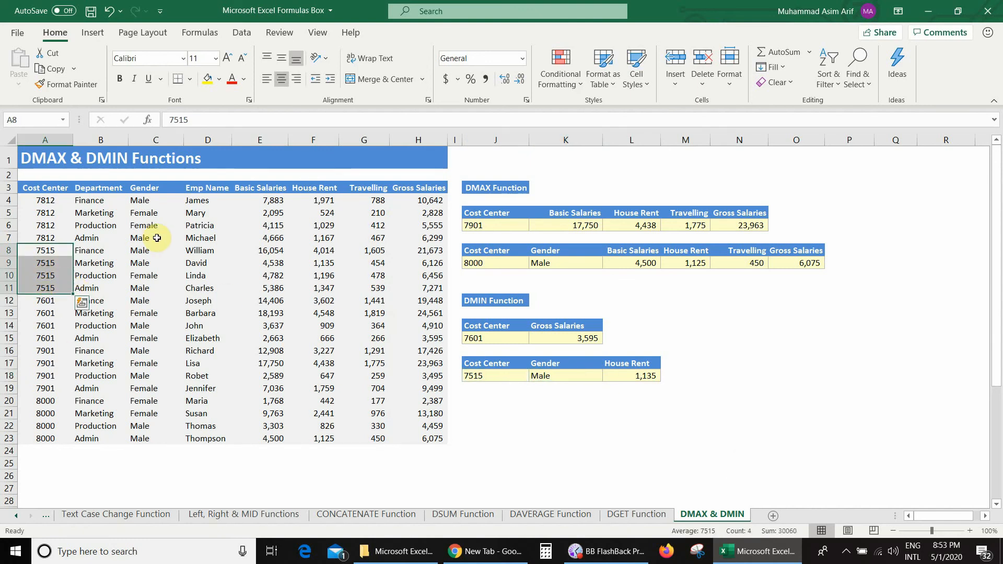
{"action": "left_click", "coordinate": [137, 263]}
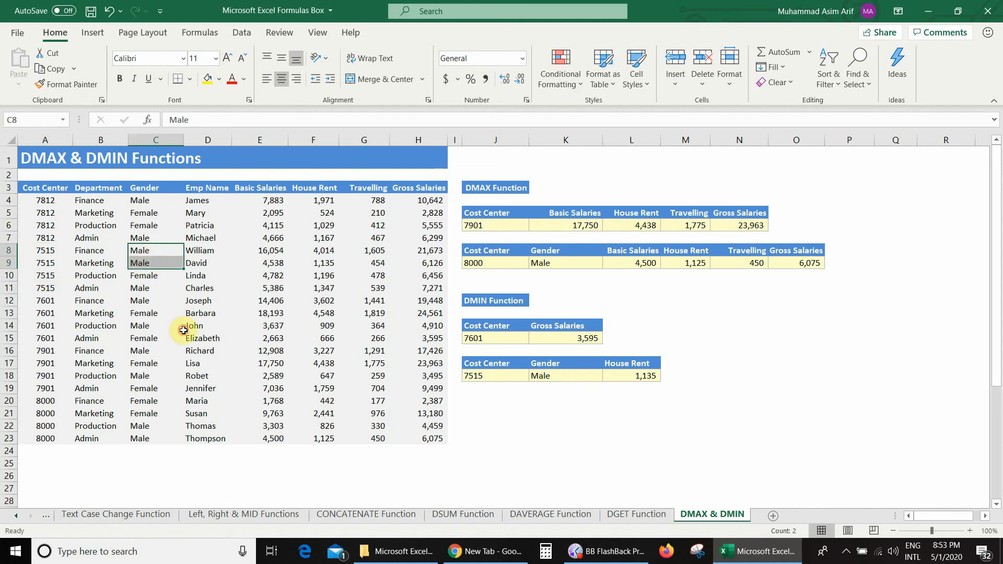
{"action": "left_click_drag", "start_coordinate": [322, 251], "coordinate": [325, 263]}
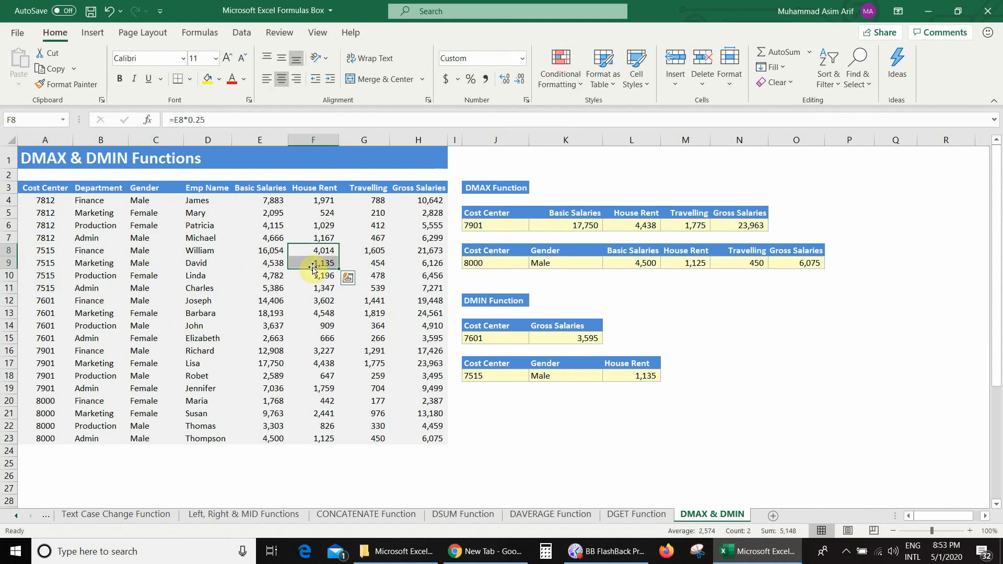
Change the DMIN field in L17 to Gross Salaries and check the result against the male Marketing record of cost center 7515
{"action": "left_click", "coordinate": [632, 363]}
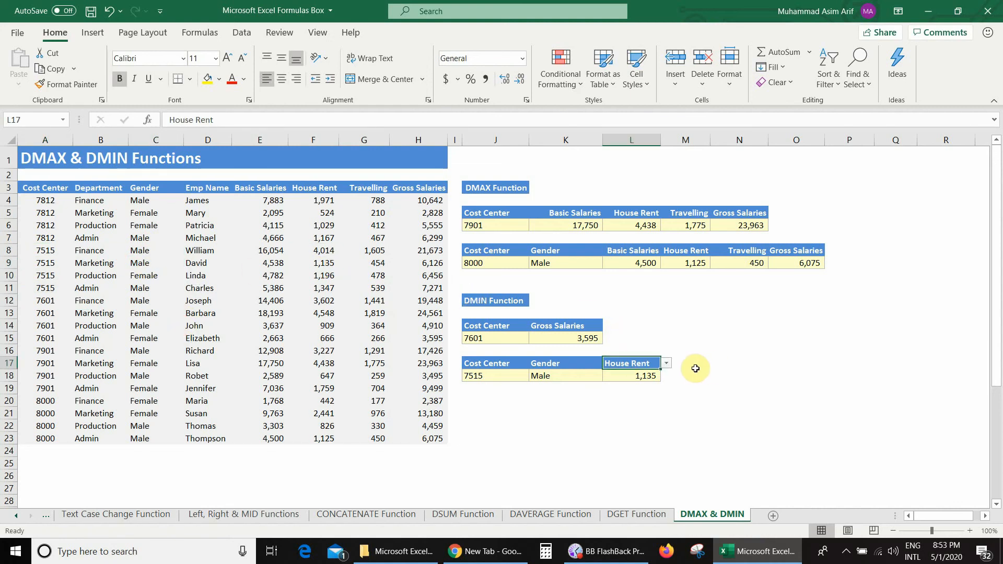
{"action": "key", "text": "alt+Down"}
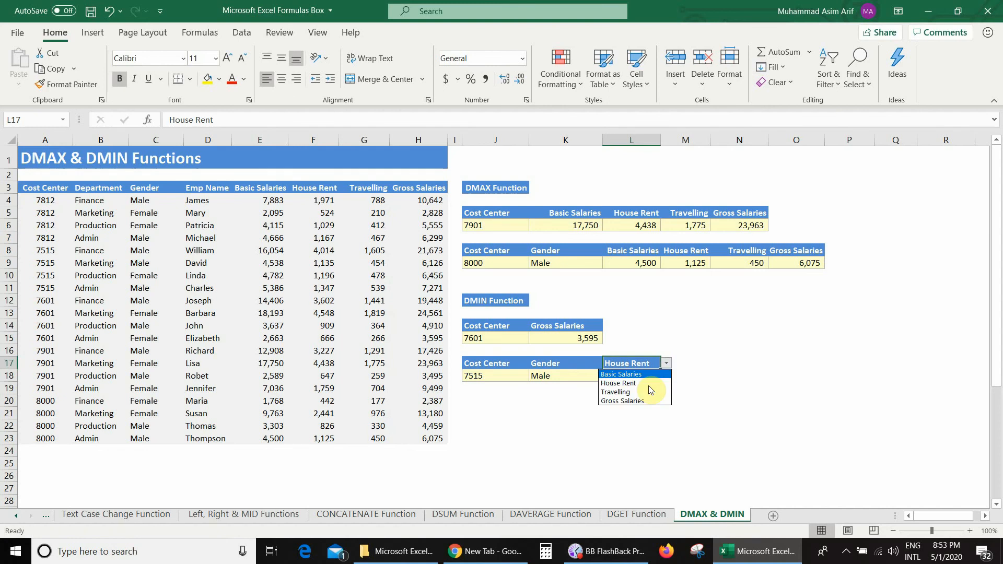
{"action": "key", "text": "Down"}
{"action": "key", "text": "Down"}
{"action": "key", "text": "Return"}
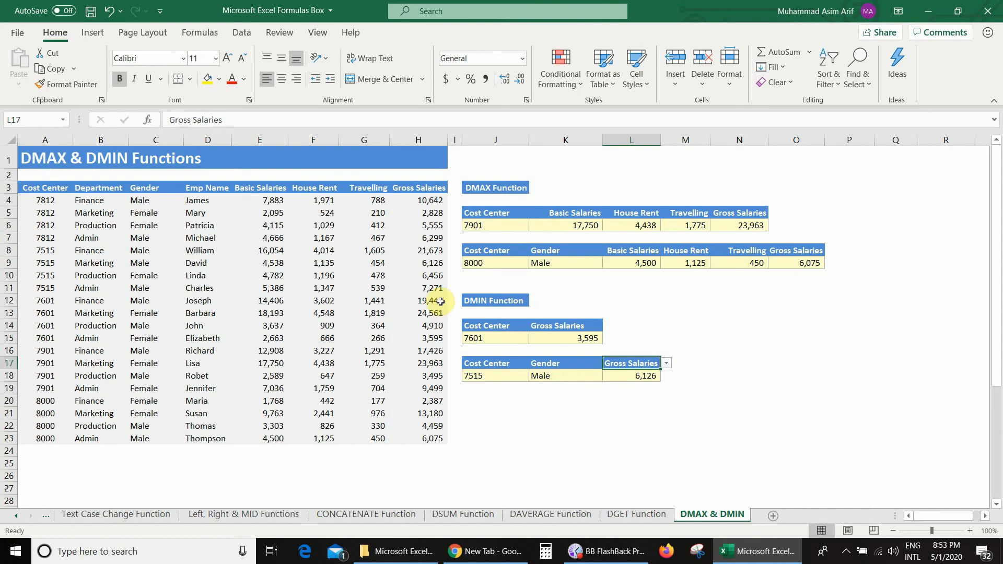
{"action": "left_click", "coordinate": [433, 264]}
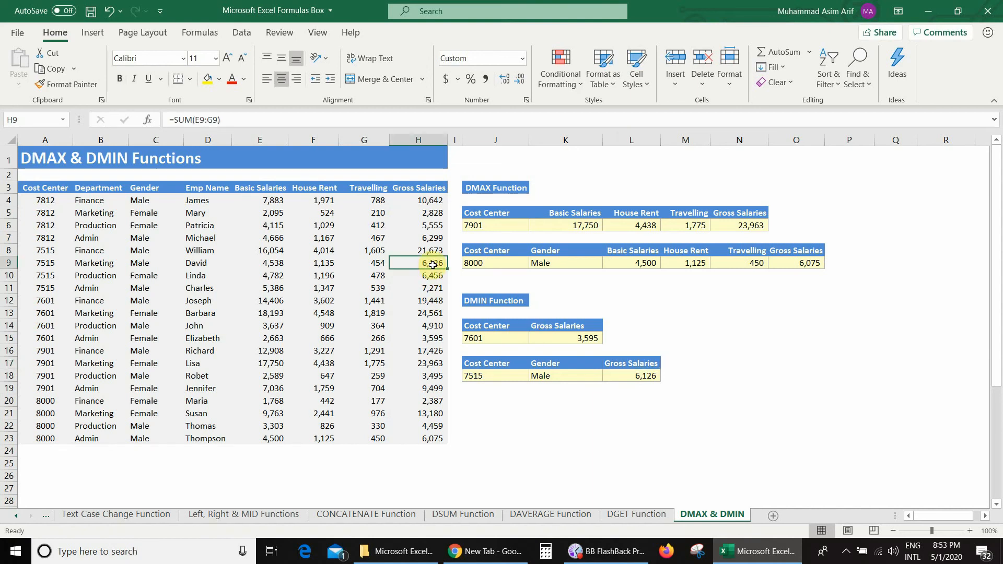
{"action": "left_click", "coordinate": [51, 264]}
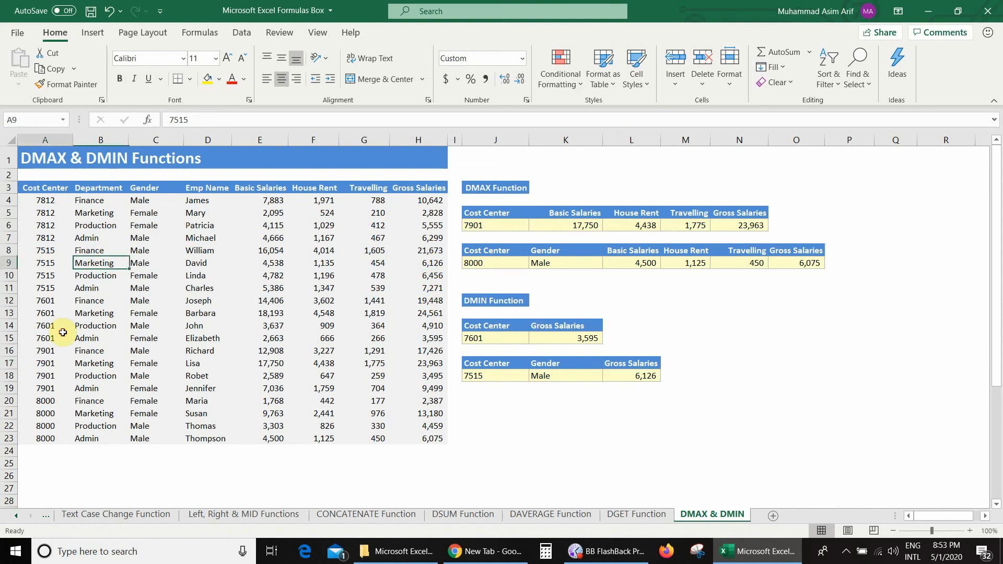
{"action": "left_click", "coordinate": [140, 265]}
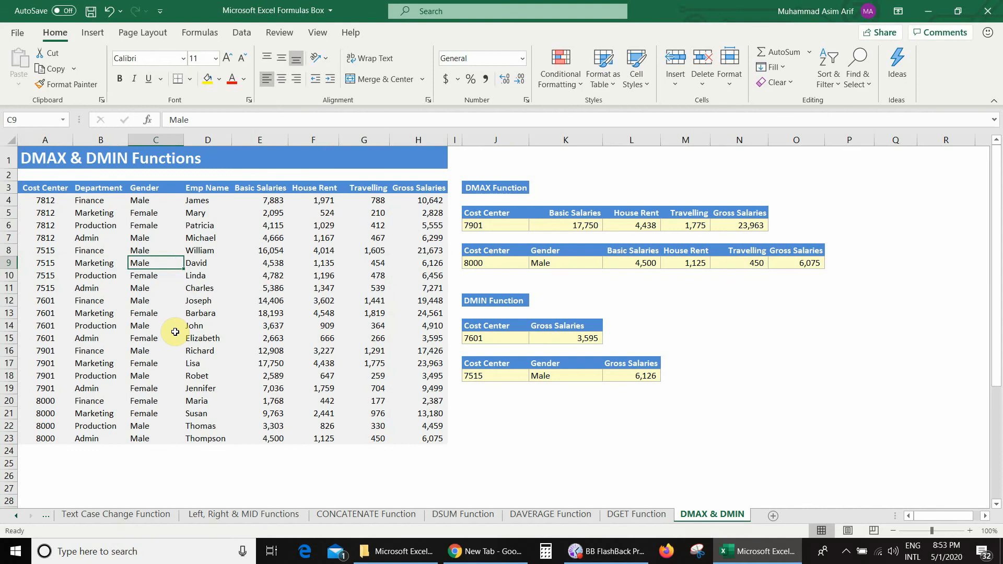